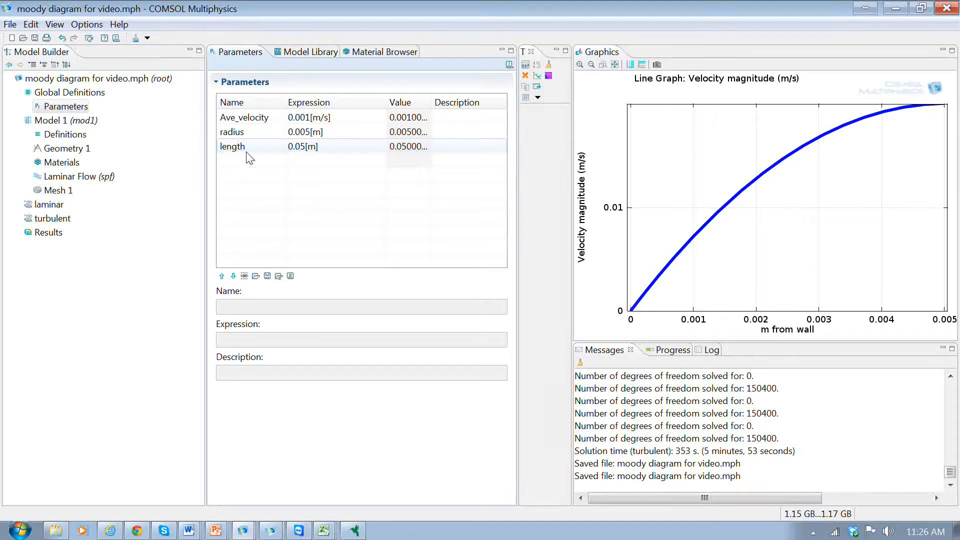
Step: Expand the Model 1 definitions and review the expressions of Variables 2a, widening the name column
click(29, 134)
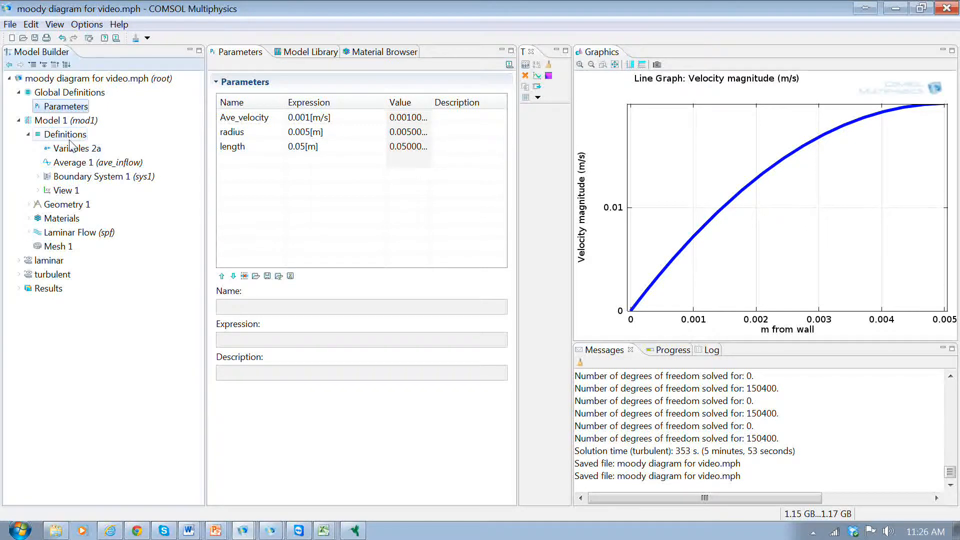
click(75, 149)
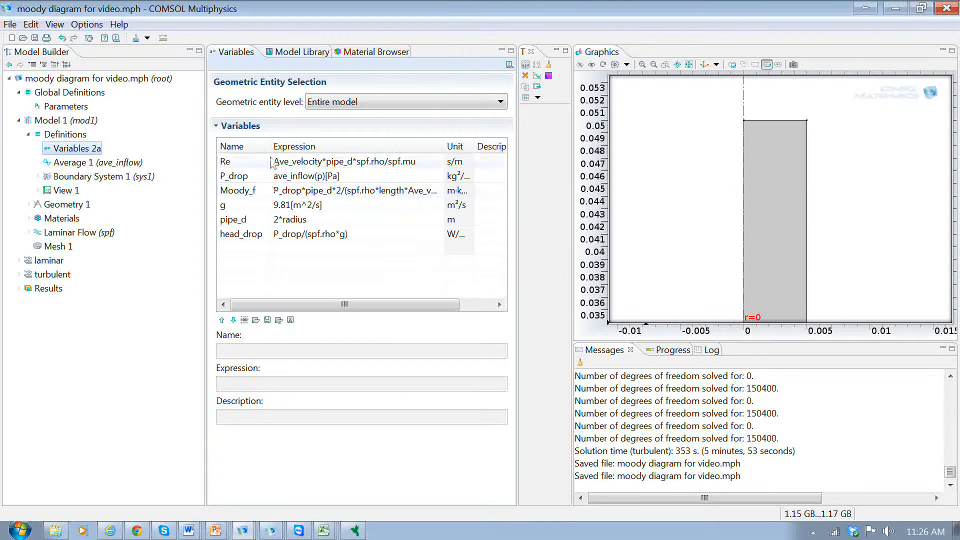
drag(272, 147, 285, 146)
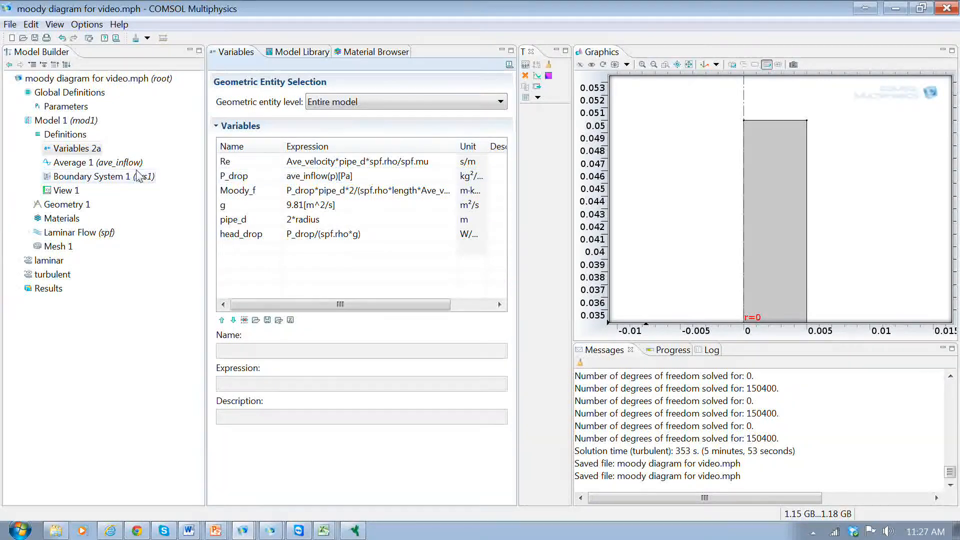
Step: Look at the Average 1 operator and find the Average type among the model couplings available for the definitions
click(93, 167)
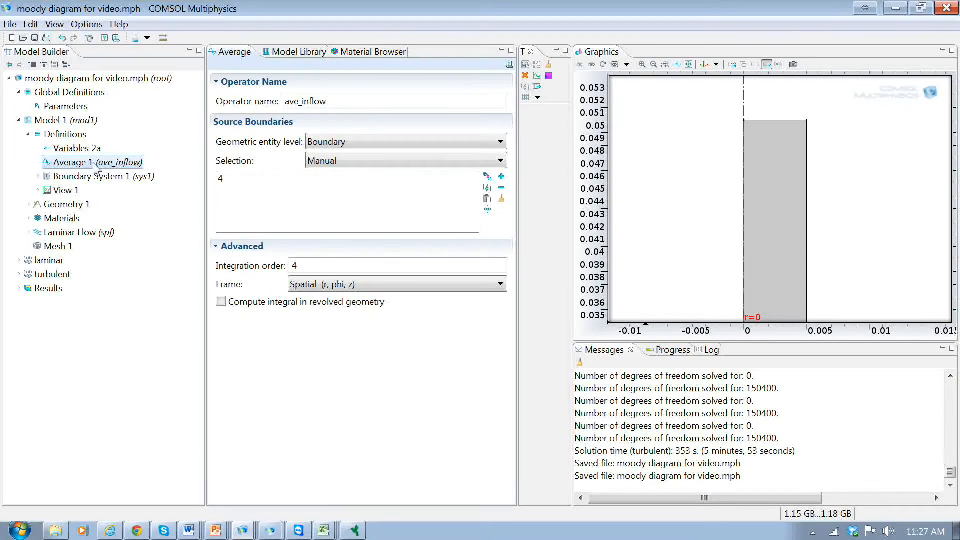
click(65, 136)
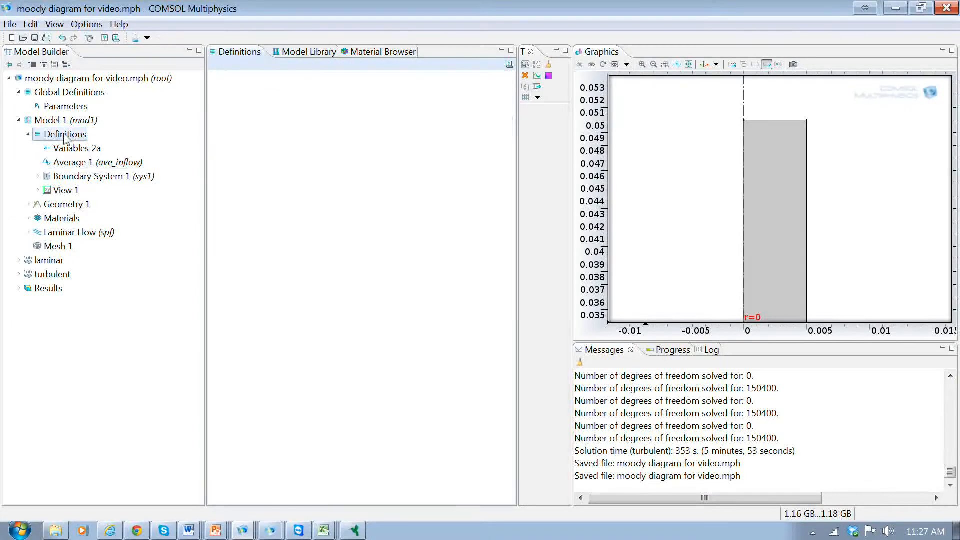
right_click(65, 135)
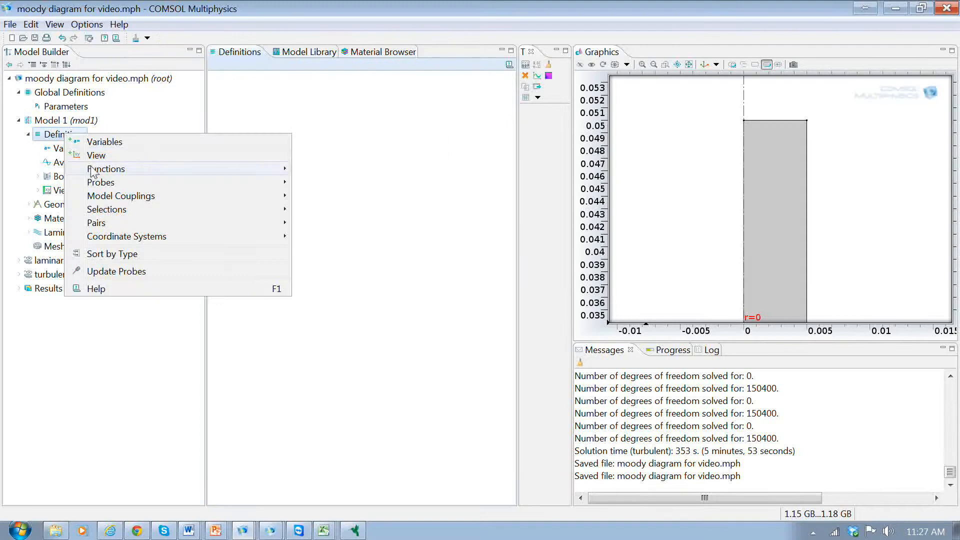
mouse_move(90, 170)
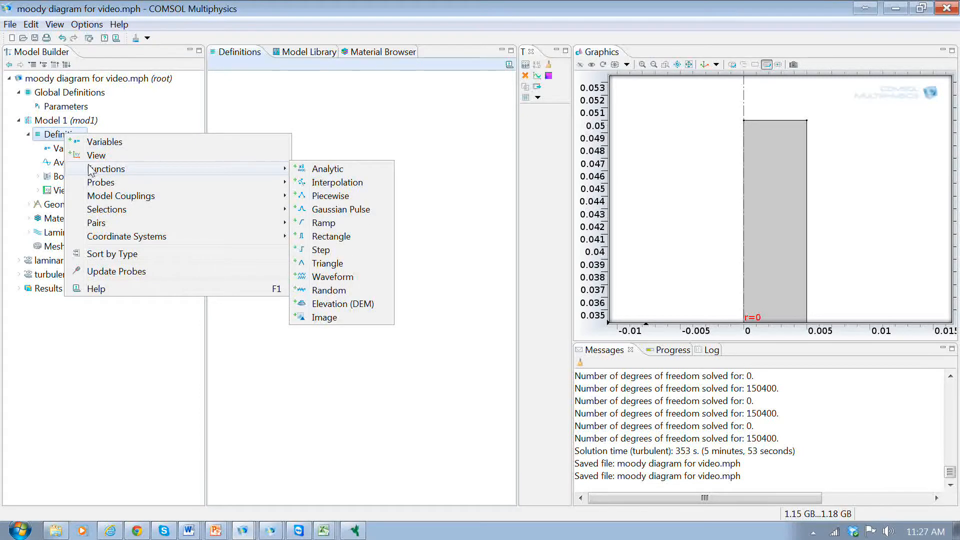
mouse_move(107, 200)
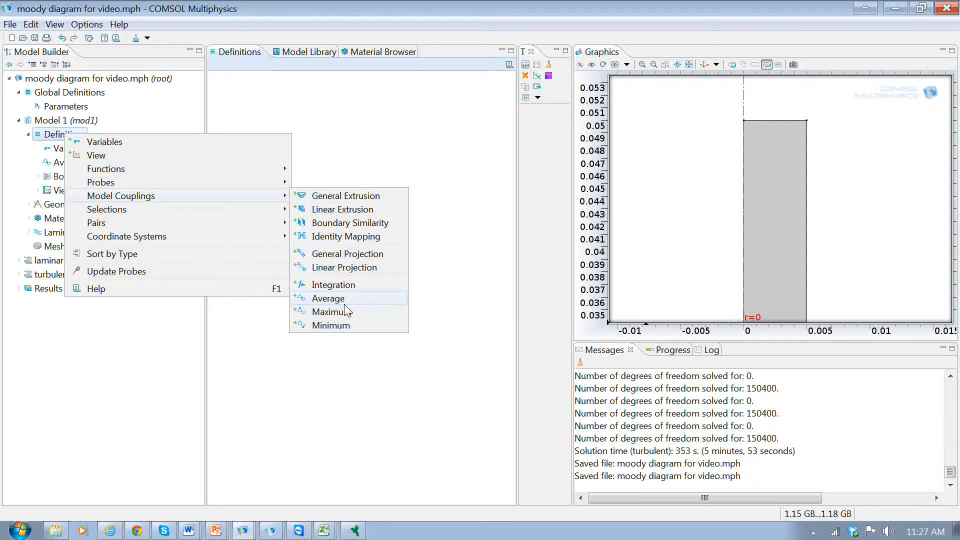
Step: Examine the Average 1 operator's name, entity level and source boundary in the model, and compare it with Variables 2a
click(50, 164)
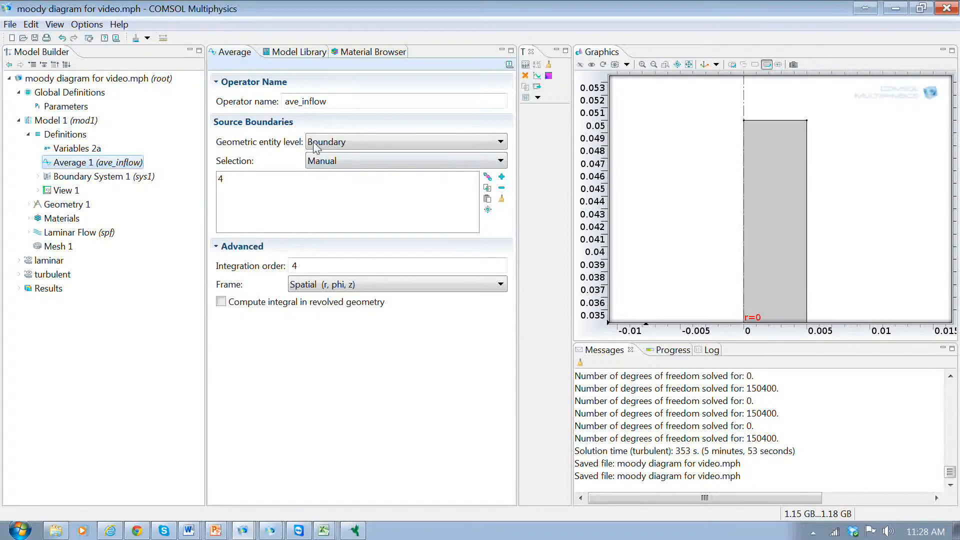
click(350, 144)
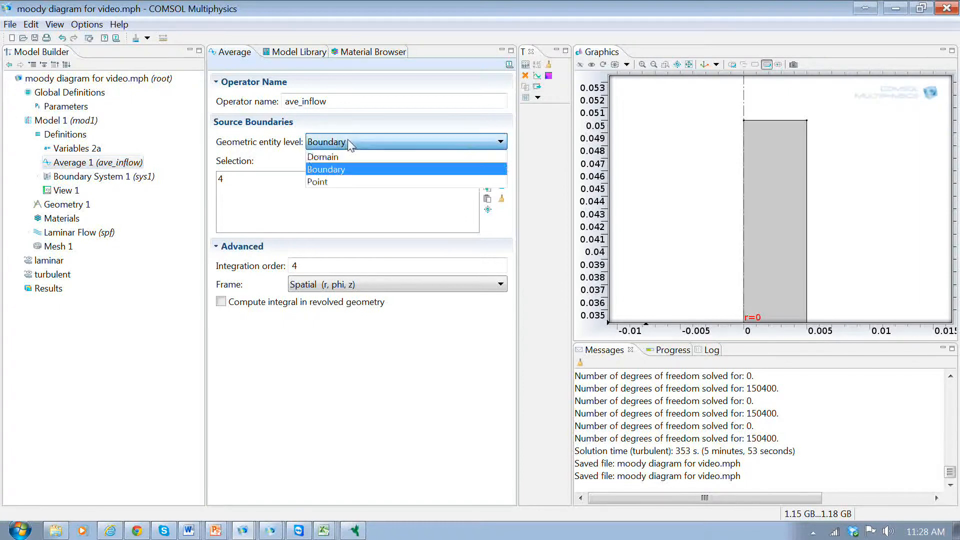
click(348, 170)
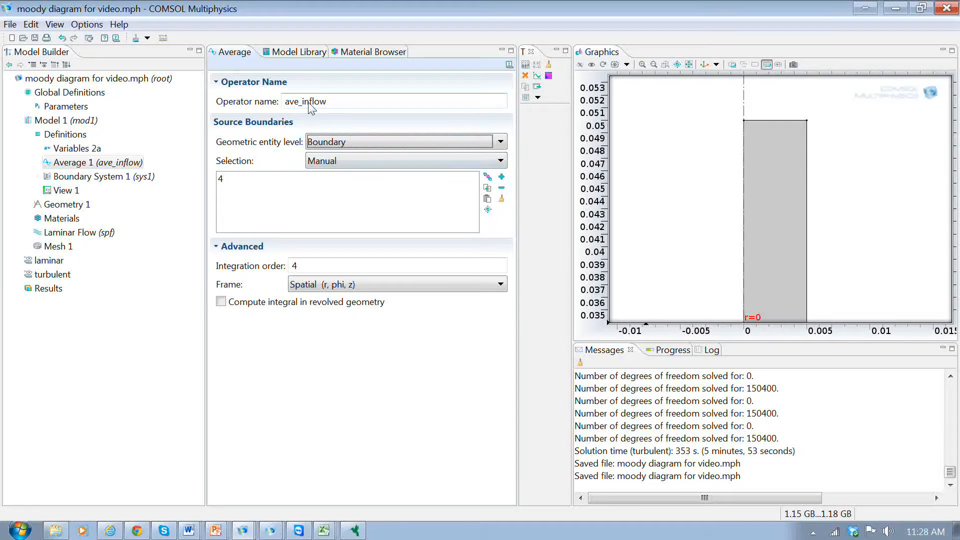
click(268, 180)
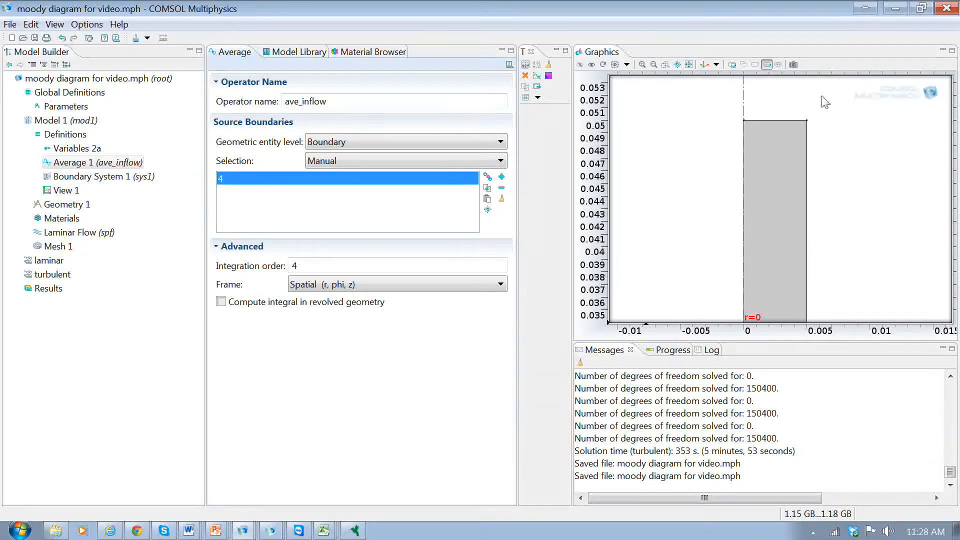
click(654, 65)
click(654, 65)
click(654, 64)
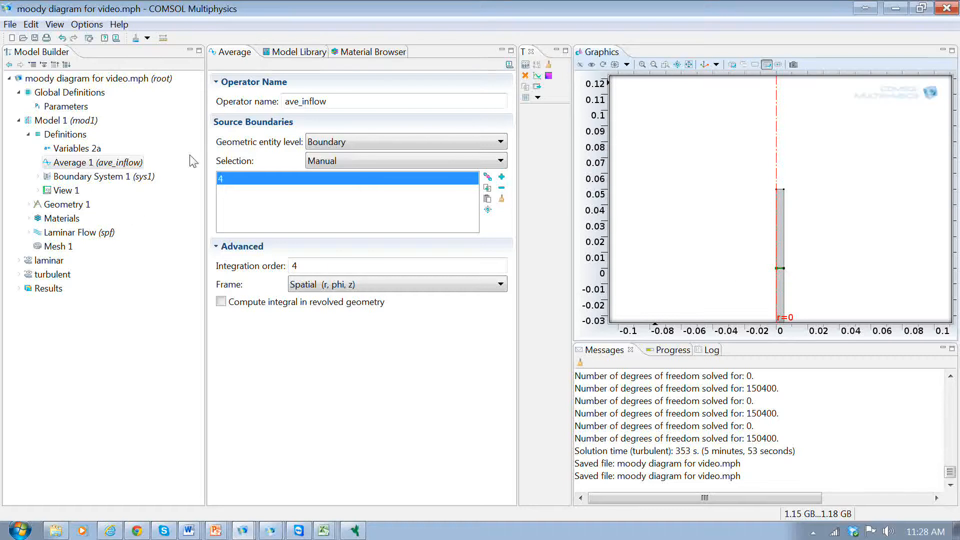
drag(345, 103, 286, 106)
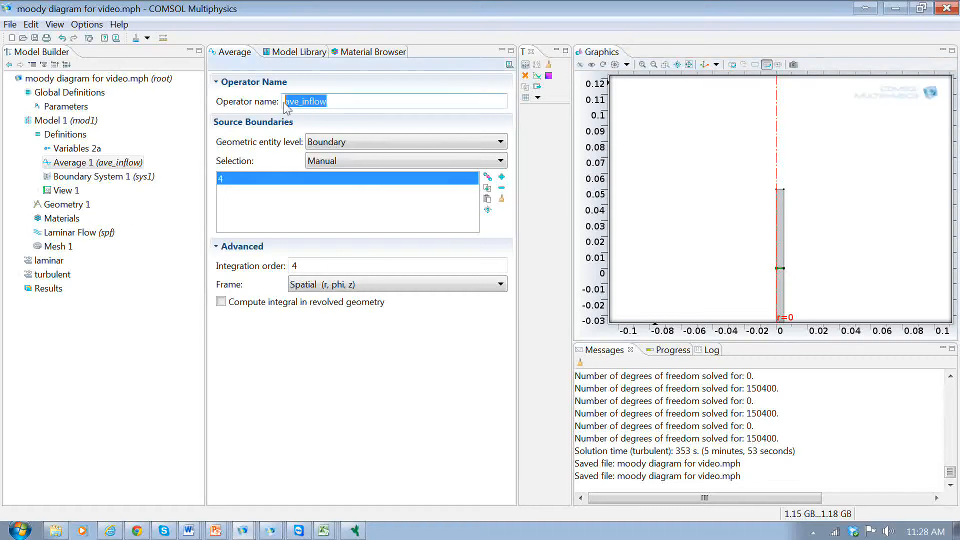
click(63, 150)
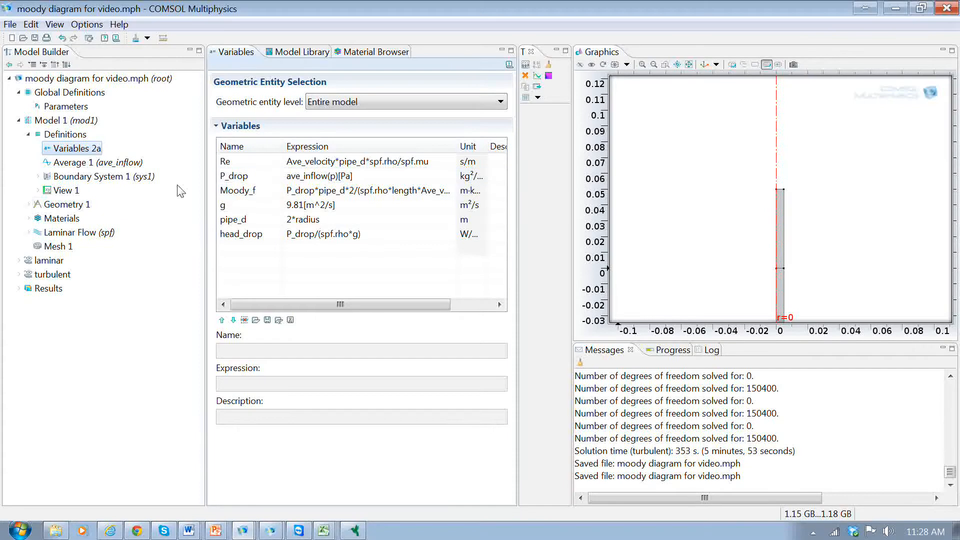
Step: Review the size and position expressions of Rectangle 1 and Rectangle 2 in Geometry 1, with the whole pipe in view
click(50, 206)
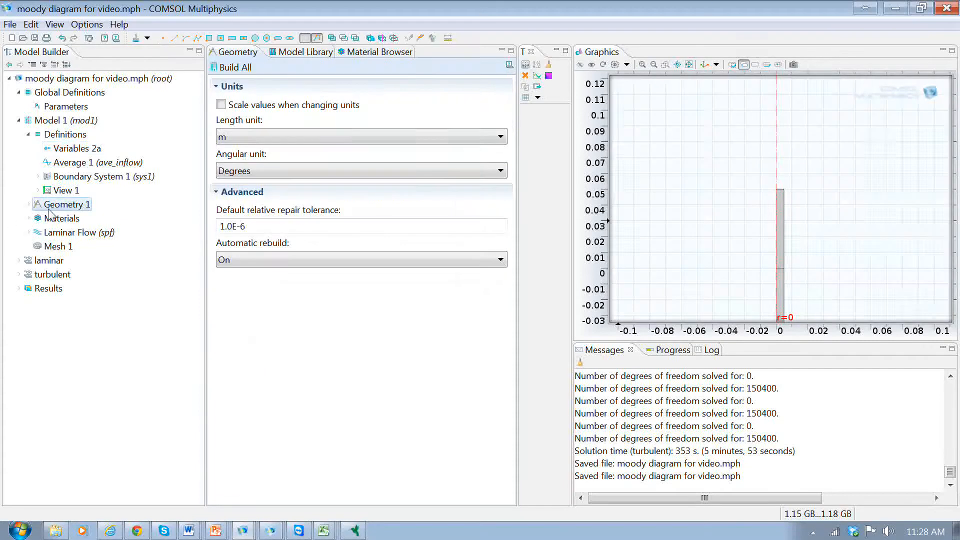
click(28, 204)
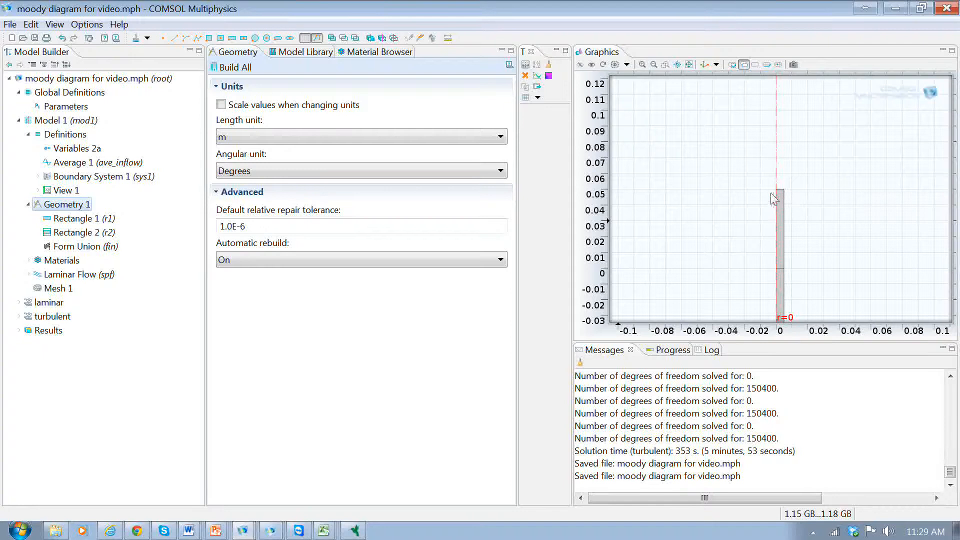
click(688, 64)
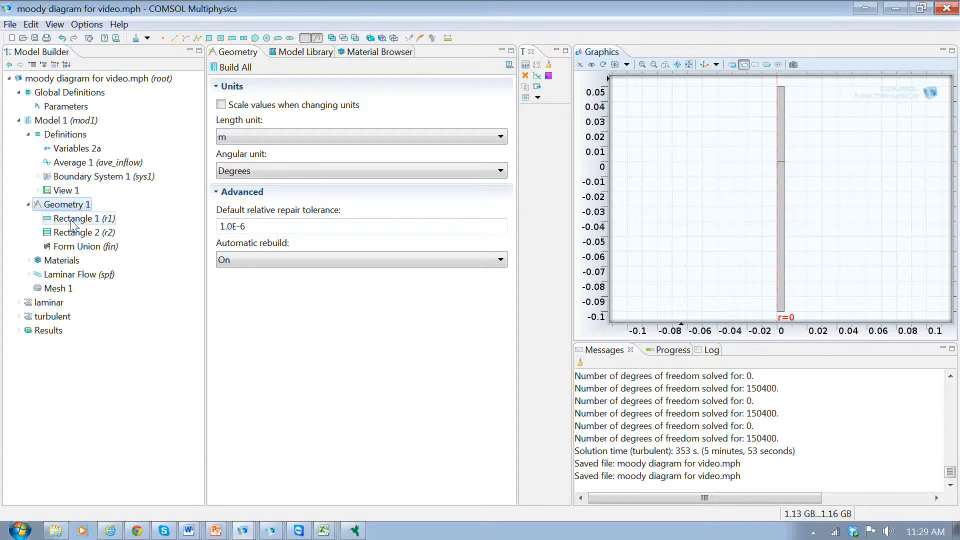
click(77, 233)
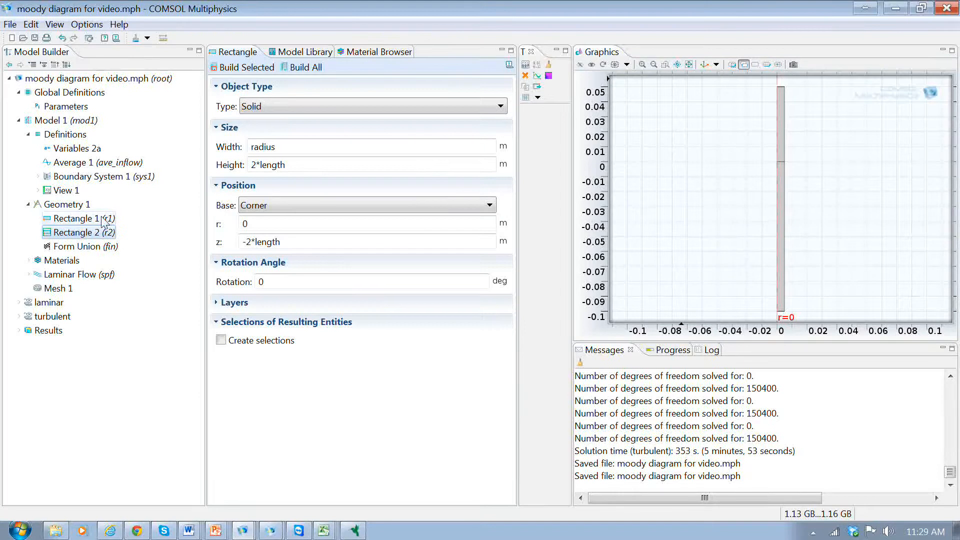
click(103, 222)
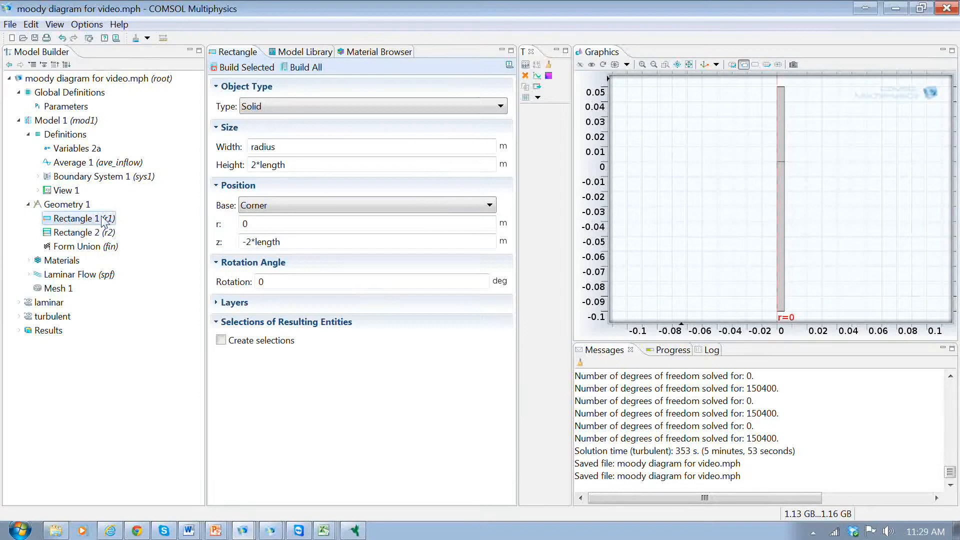
click(291, 148)
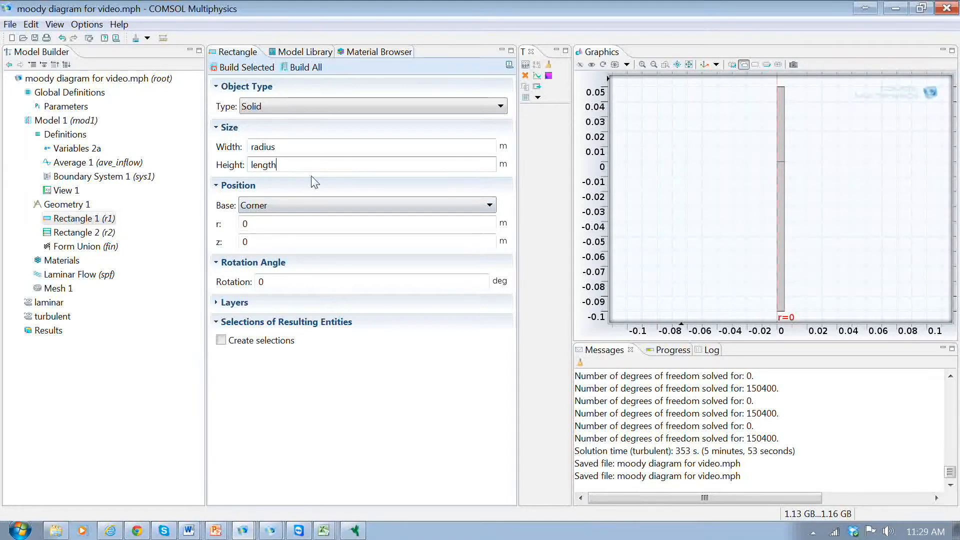
click(104, 233)
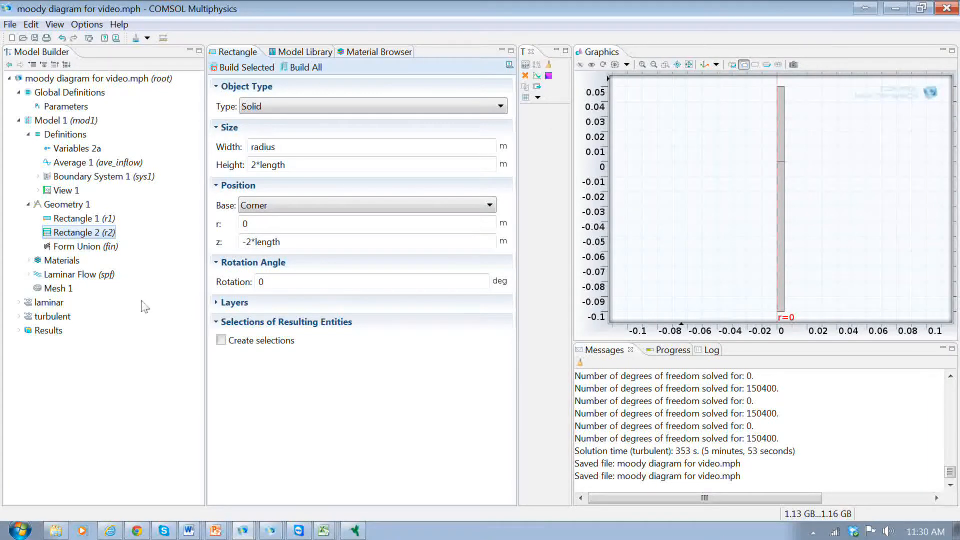
Step: Review the Water, liquid material and the Laminar Flow interface's physical model and fluid properties
double_click(60, 260)
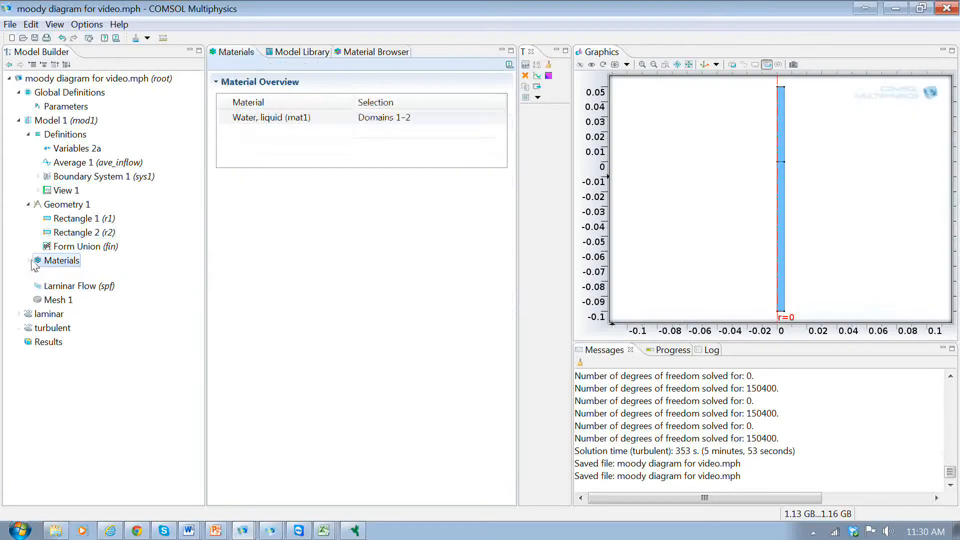
click(100, 276)
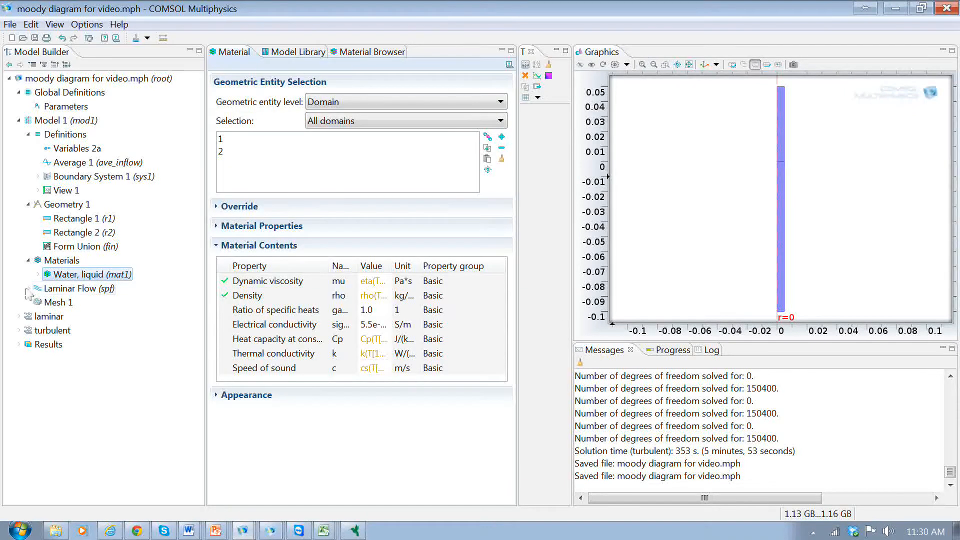
click(65, 289)
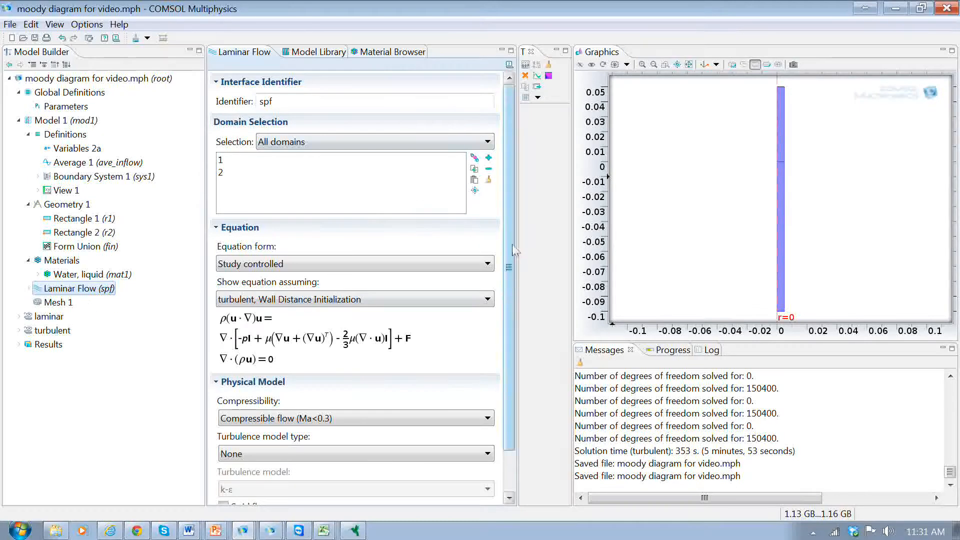
scroll(515, 260, down, 2)
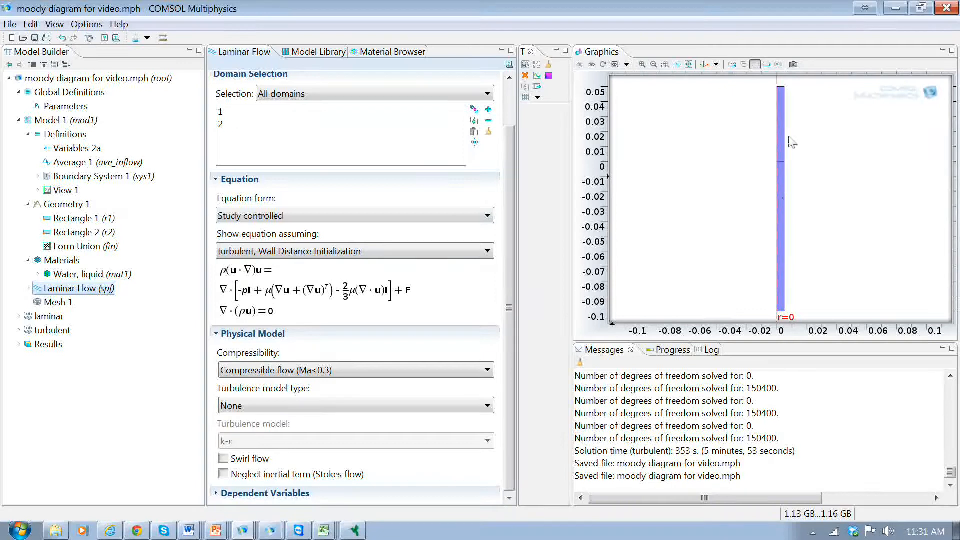
click(29, 289)
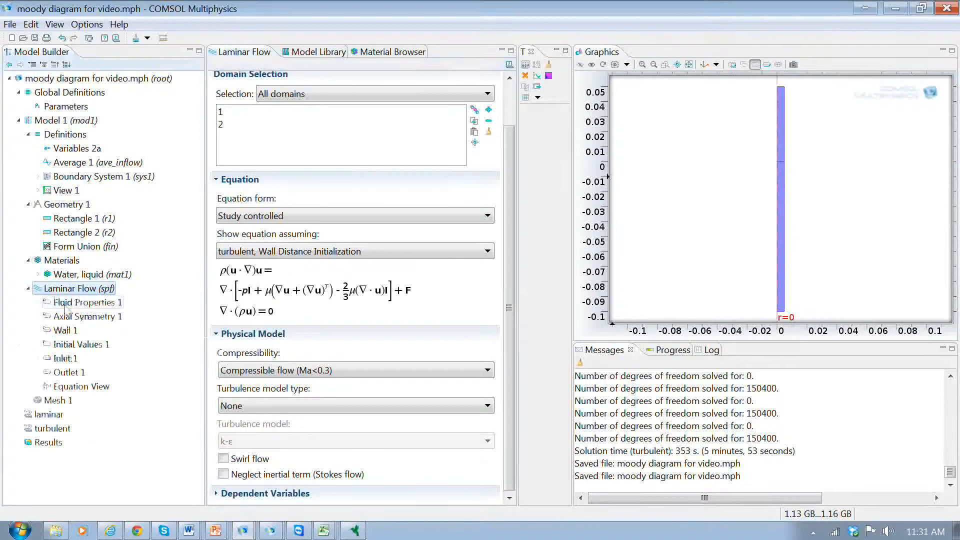
click(106, 304)
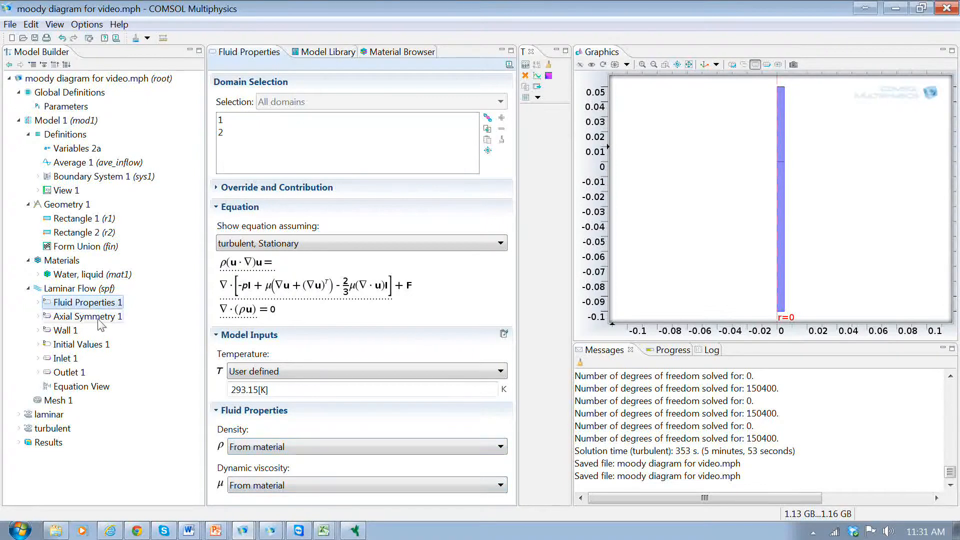
Step: Check the boundary conditions of Inlet 1 and Outlet 1, including the inlet's average velocity entry
click(61, 360)
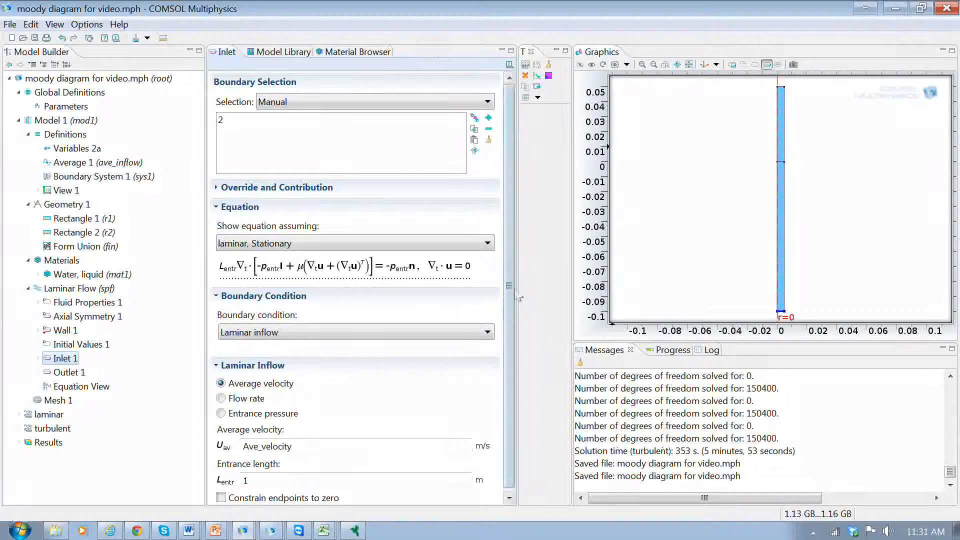
scroll(514, 288, down, 1)
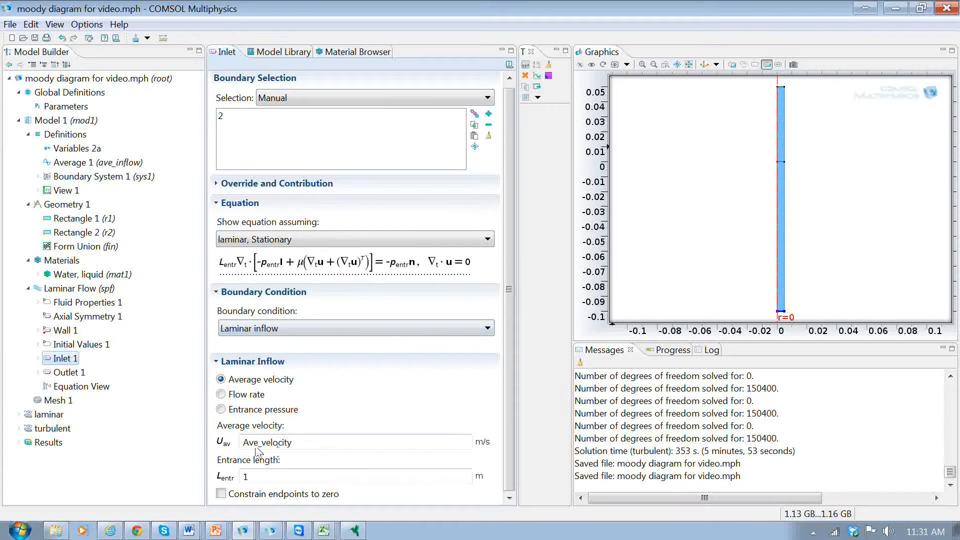
drag(296, 444, 243, 450)
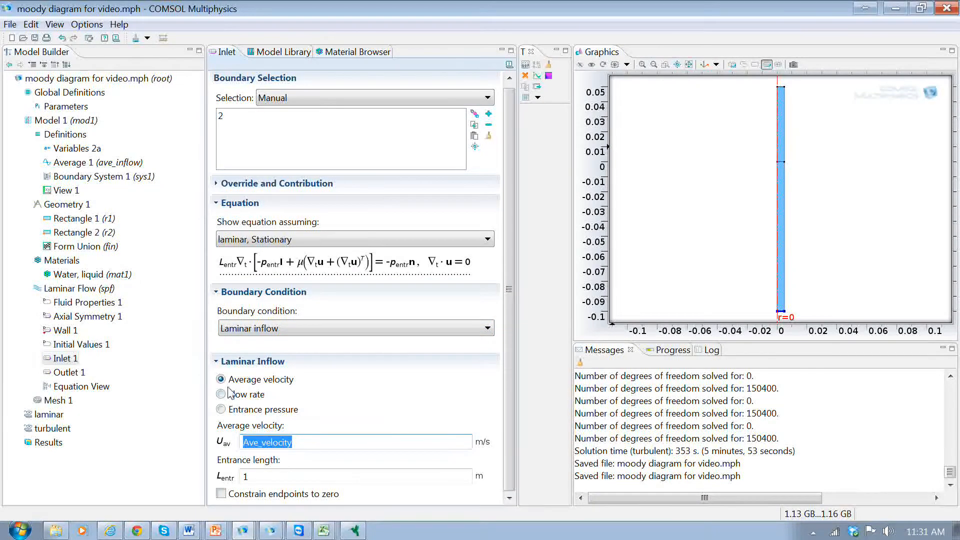
click(75, 373)
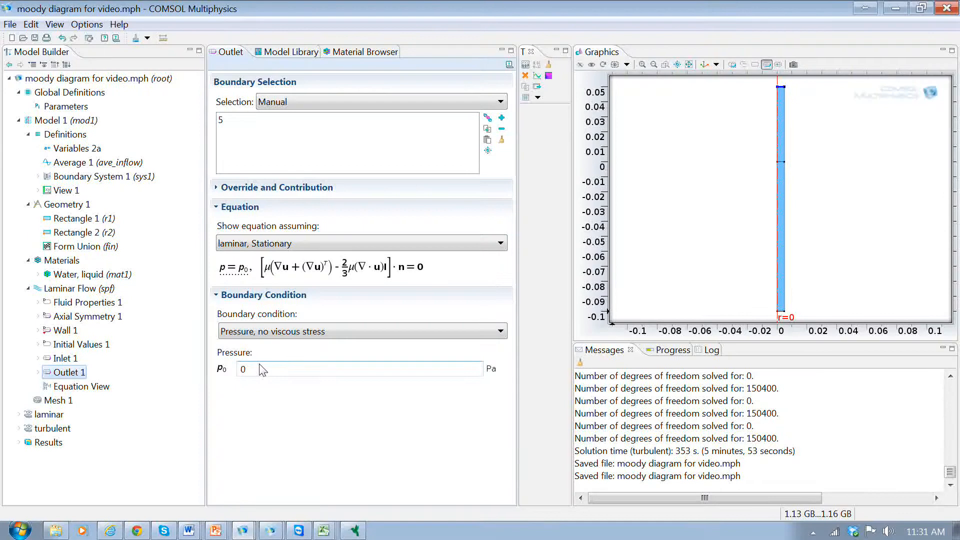
Step: Inspect the Mesh 1 settings and examine the mesh elements up close across the upper pipe section
click(58, 400)
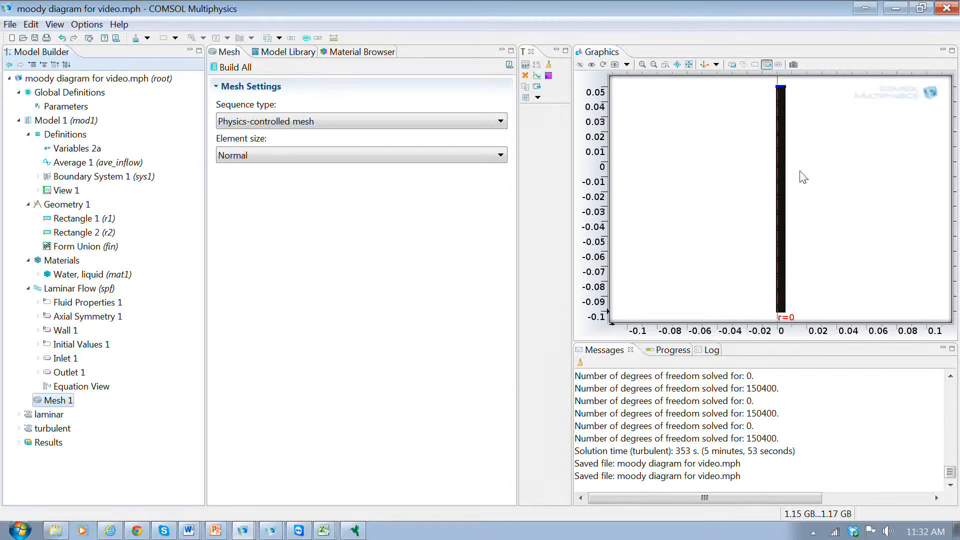
click(665, 64)
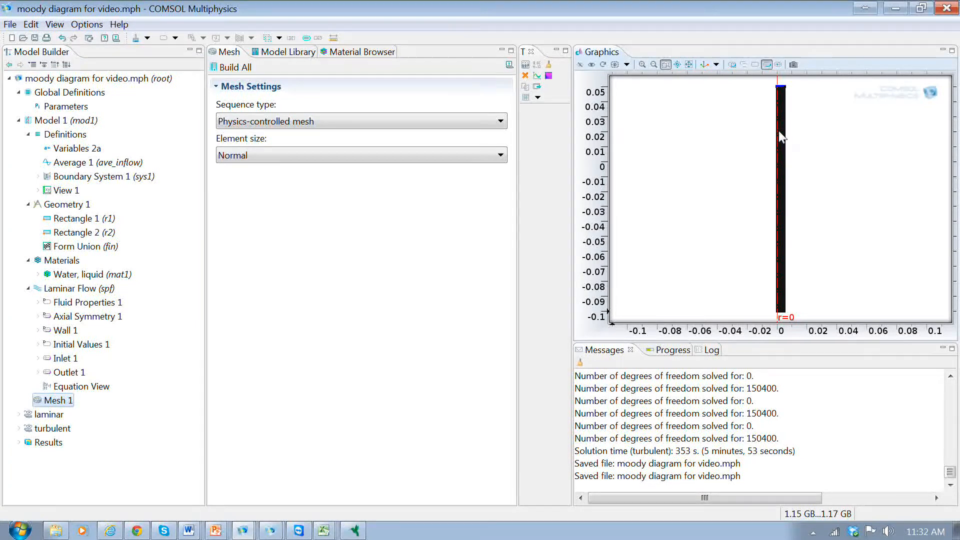
drag(778, 128, 800, 159)
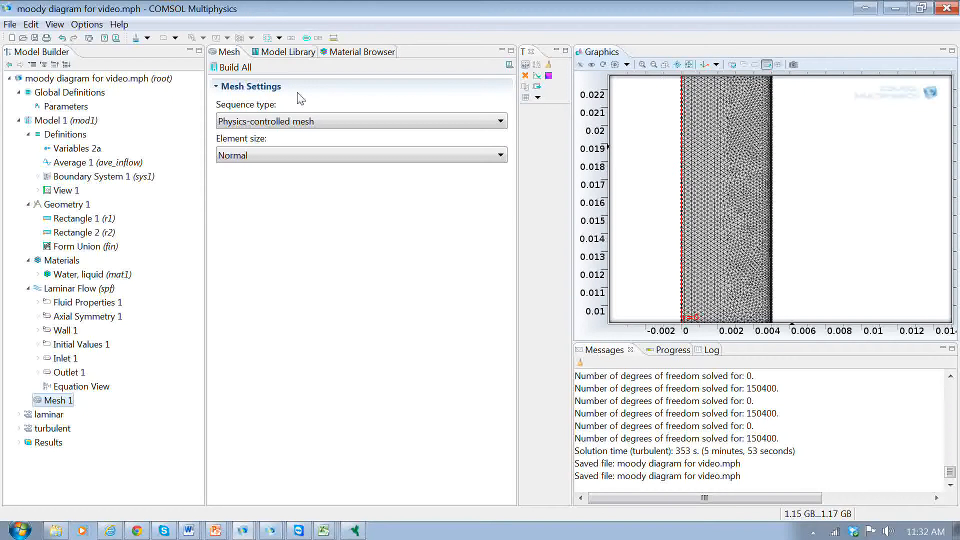
Step: Examine the boundary layer mesh elements up close along the pipe's outer wall
click(665, 64)
drag(769, 152, 789, 213)
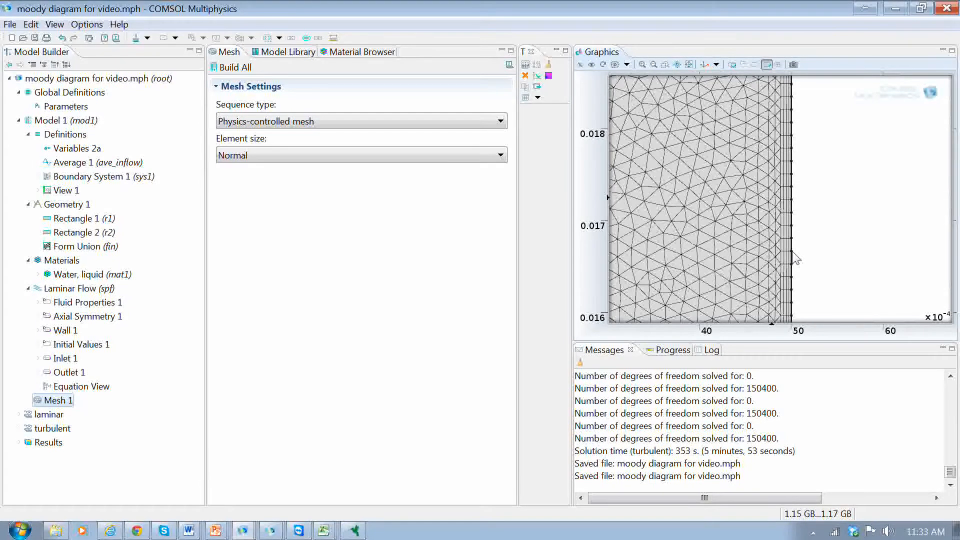
Step: Review the laminar study and the Ave_velocity value list in its Parametric Sweep
click(38, 416)
click(18, 415)
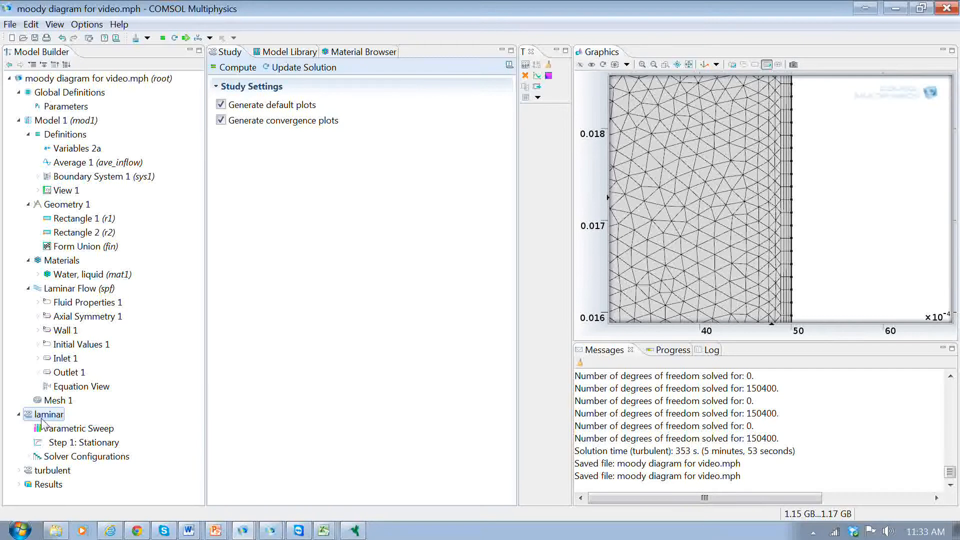
click(65, 431)
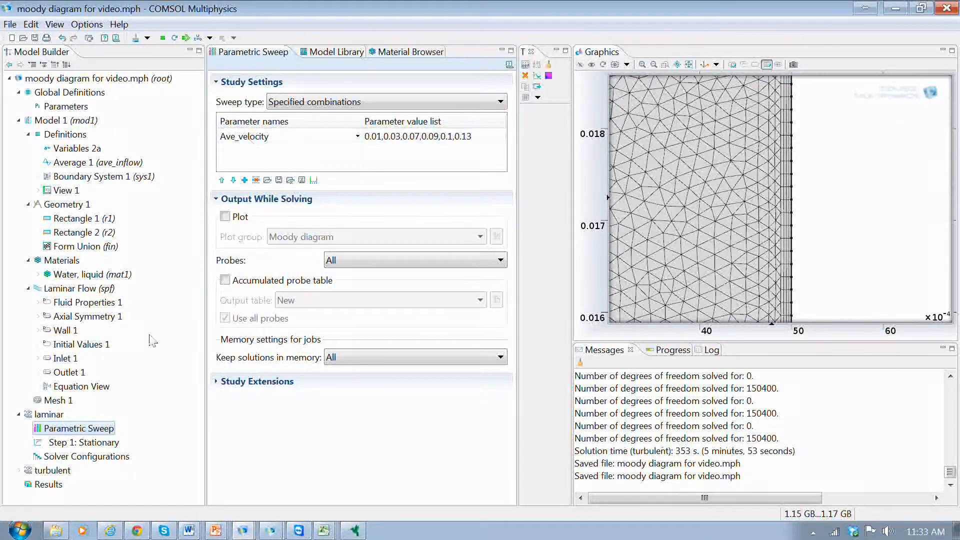
click(50, 415)
click(55, 471)
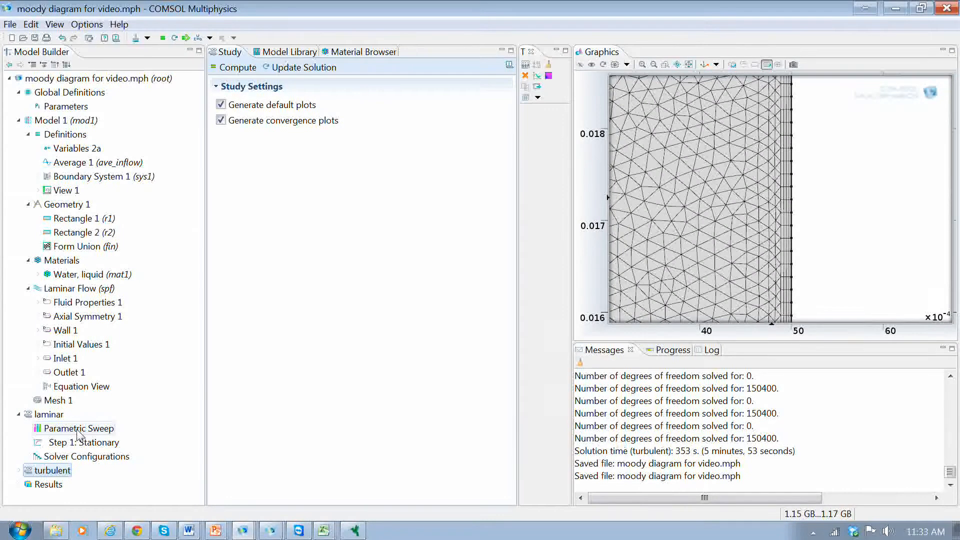
click(77, 429)
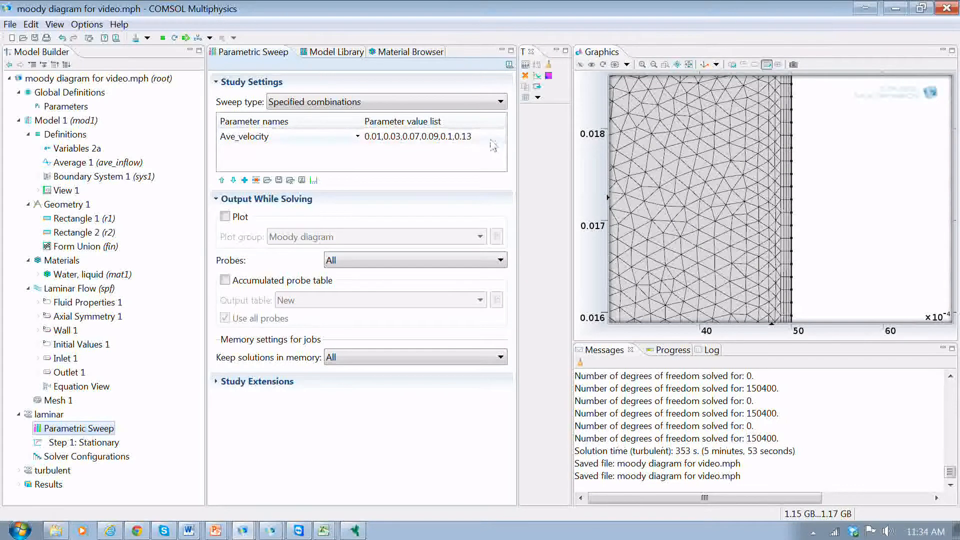
Step: Compare the Ave_velocity value list of the turbulent study's Parametric Sweep with that of the laminar study
click(19, 471)
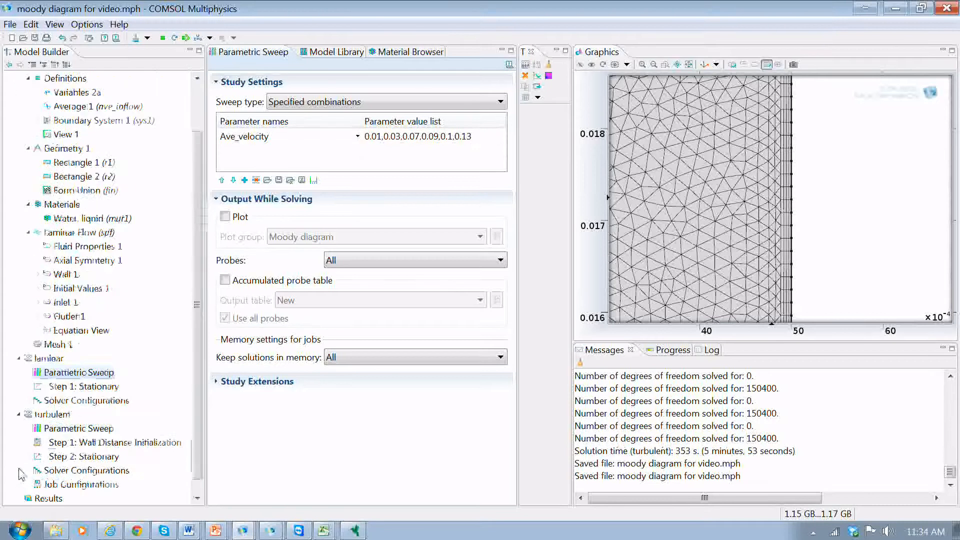
click(67, 431)
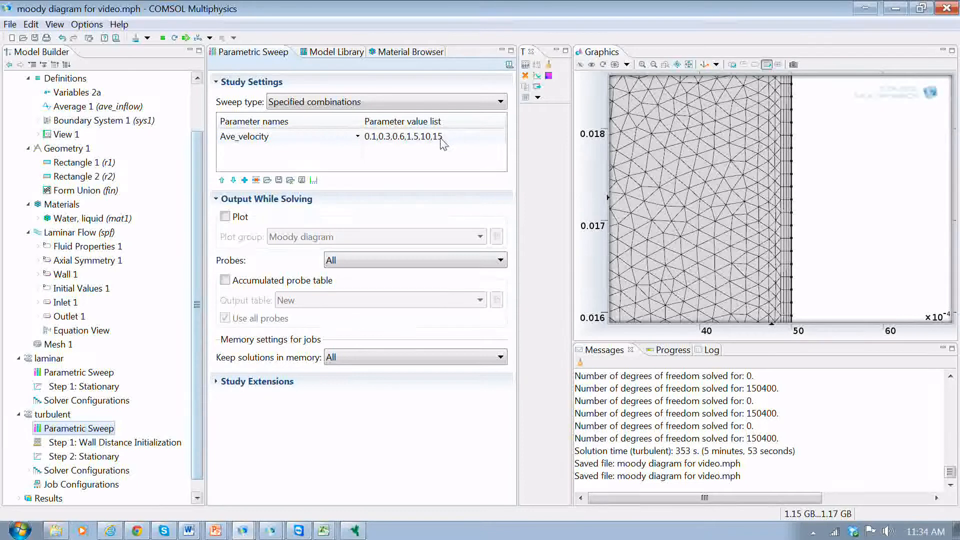
click(96, 377)
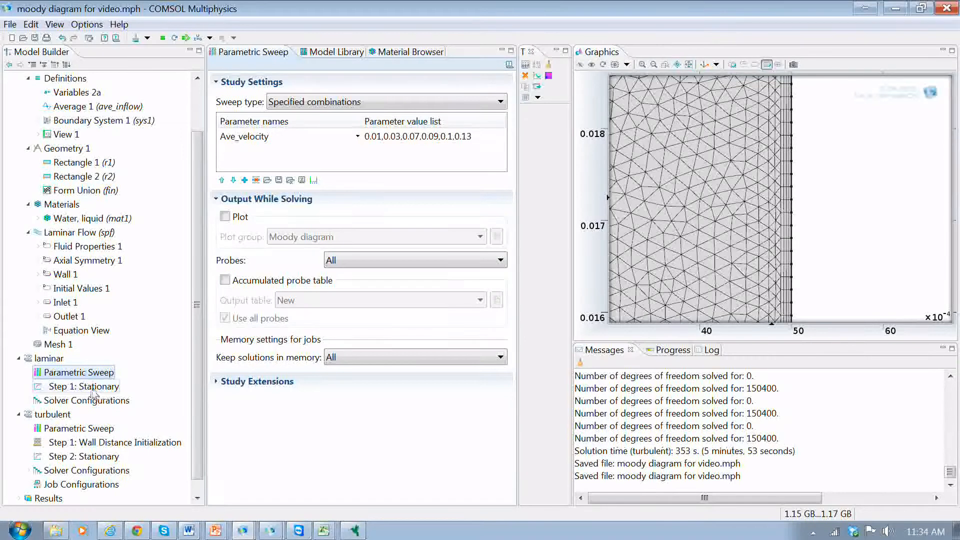
Step: In the laminar study's Step 1: Stationary, set the initial values of variables solved for to Initial expression with Zero solution
click(93, 389)
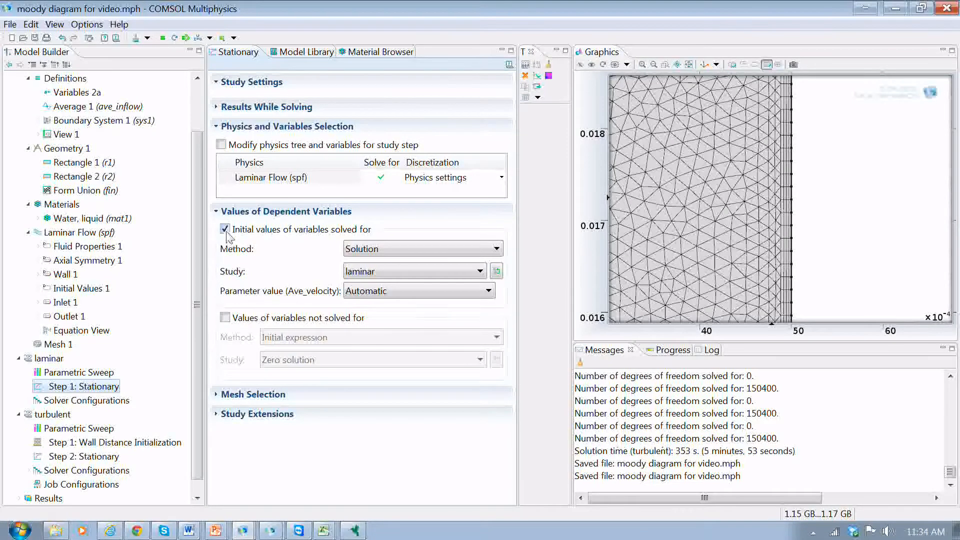
click(498, 251)
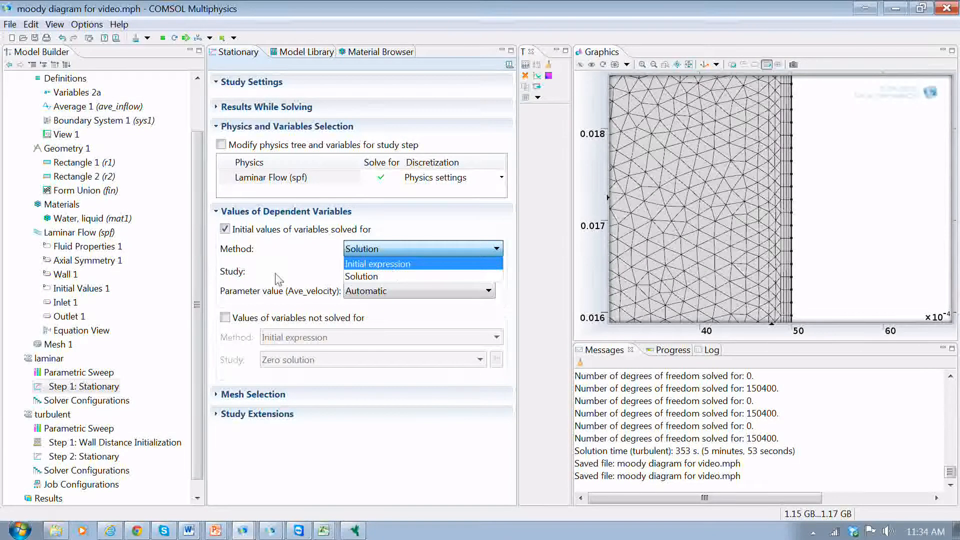
click(395, 264)
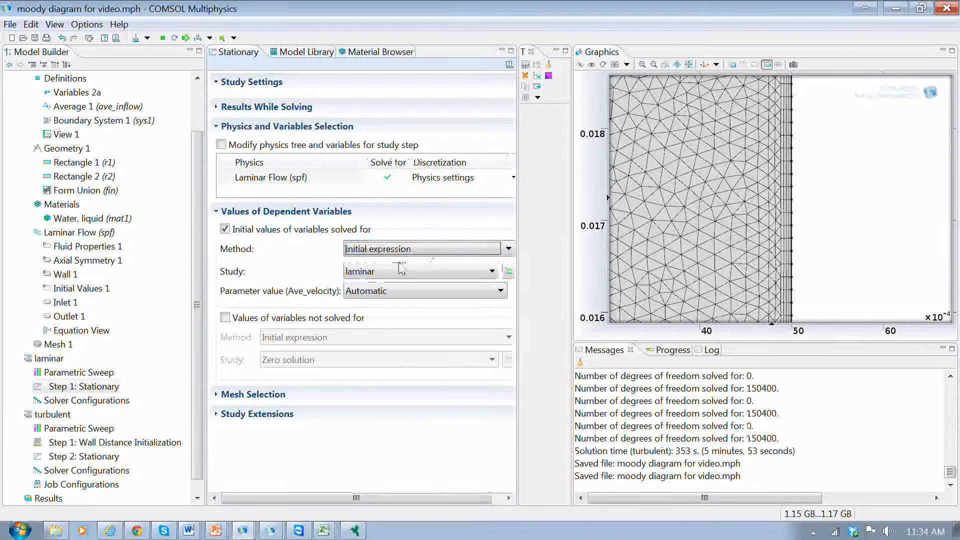
click(492, 271)
click(480, 281)
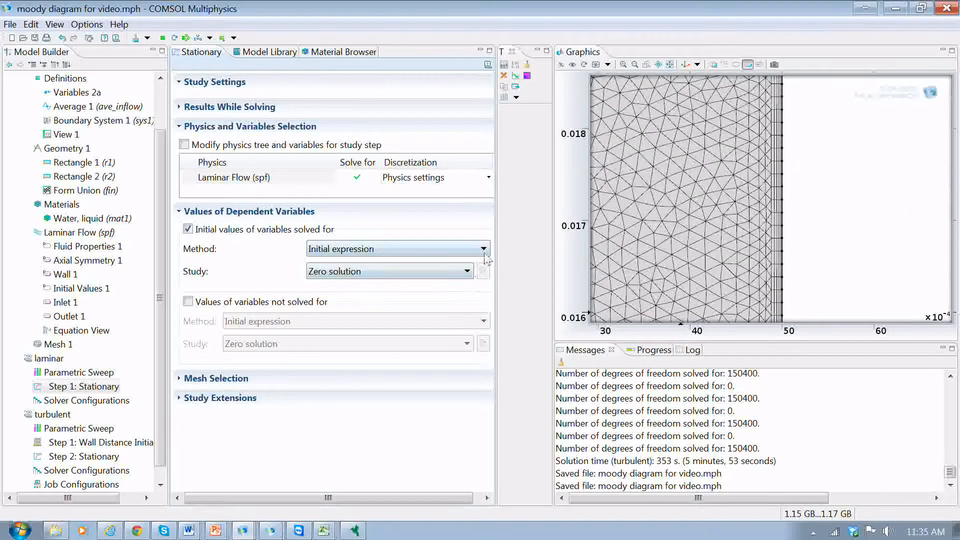
Step: Set the laminar stationary step's initial values method to Solution, taken from the laminar study
click(483, 249)
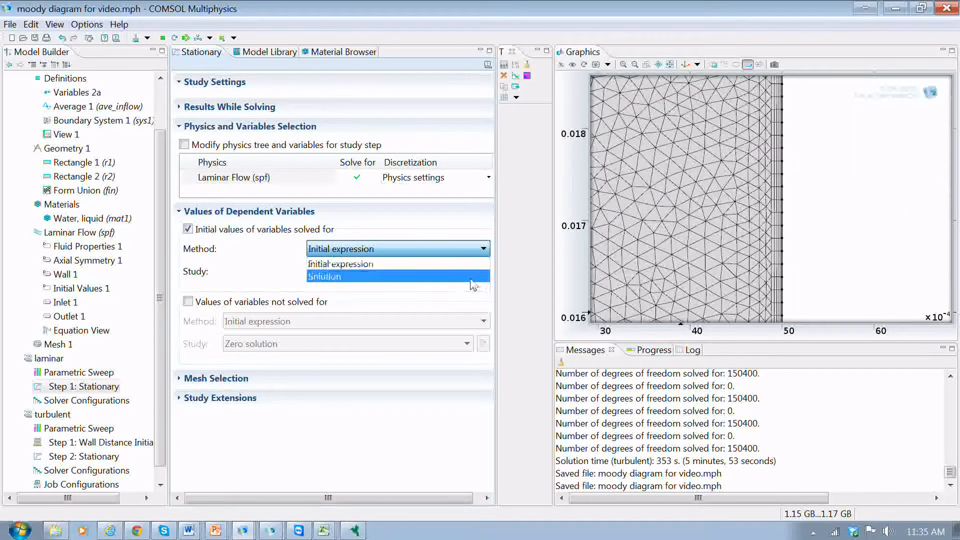
click(470, 276)
click(479, 271)
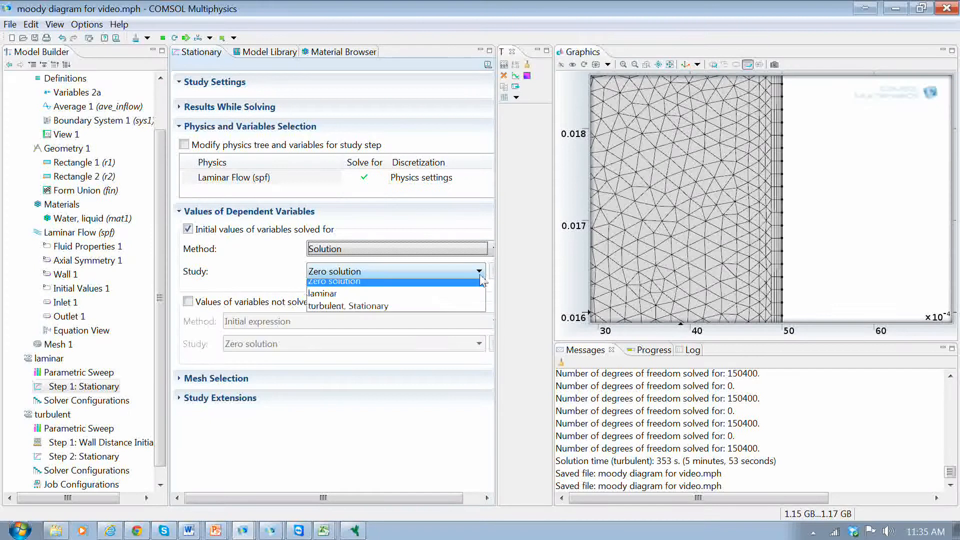
click(464, 297)
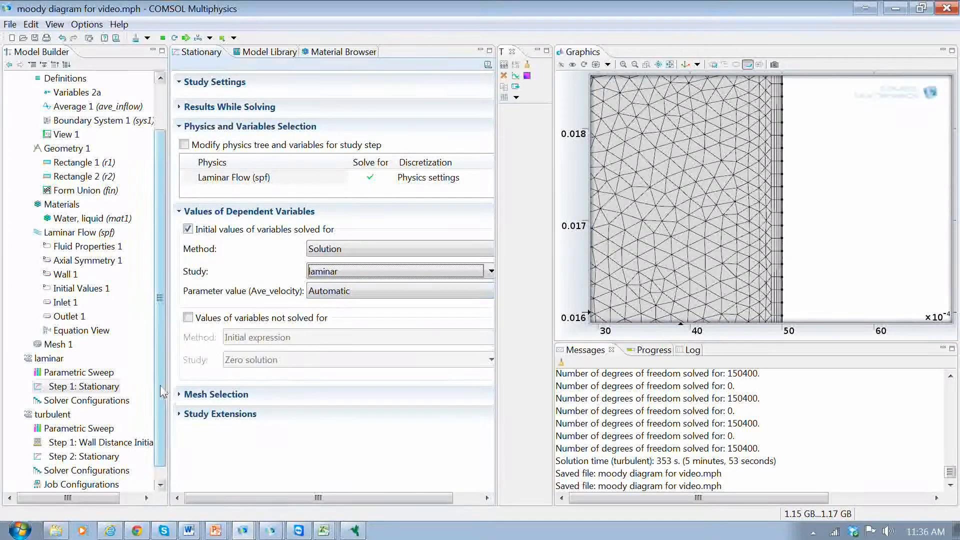
Step: Check the turbulent study's Parametric Sweep and the initial value settings of its Step 2: Stationary
scroll(125, 395, down, 1)
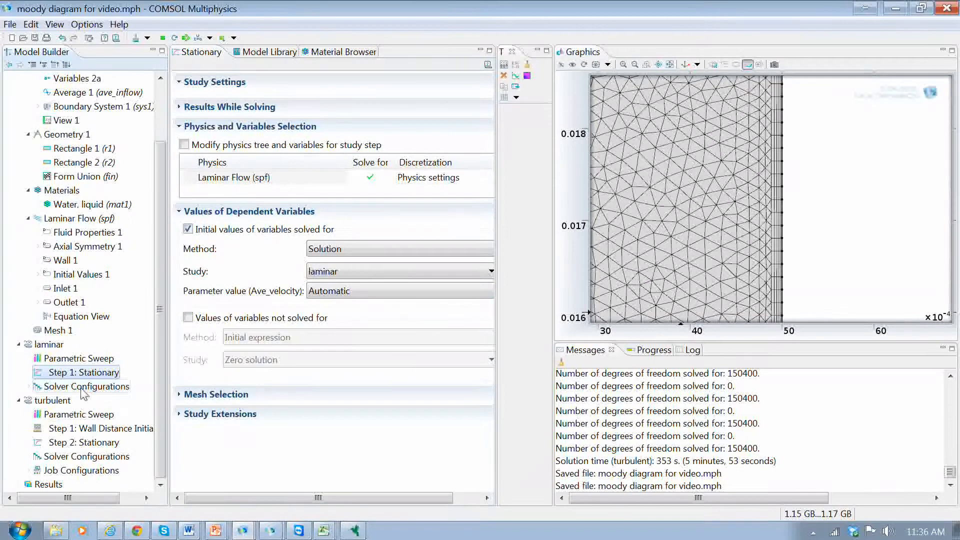
click(60, 416)
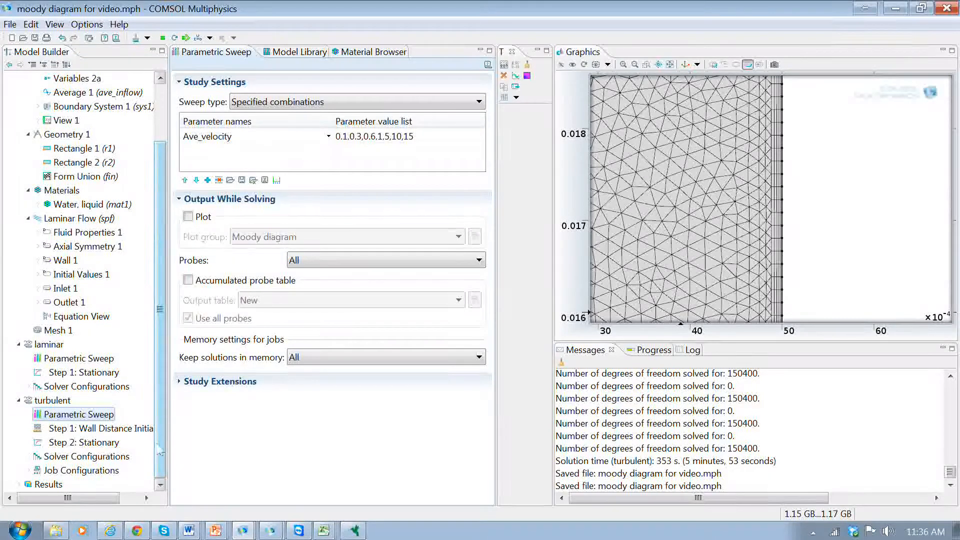
click(108, 442)
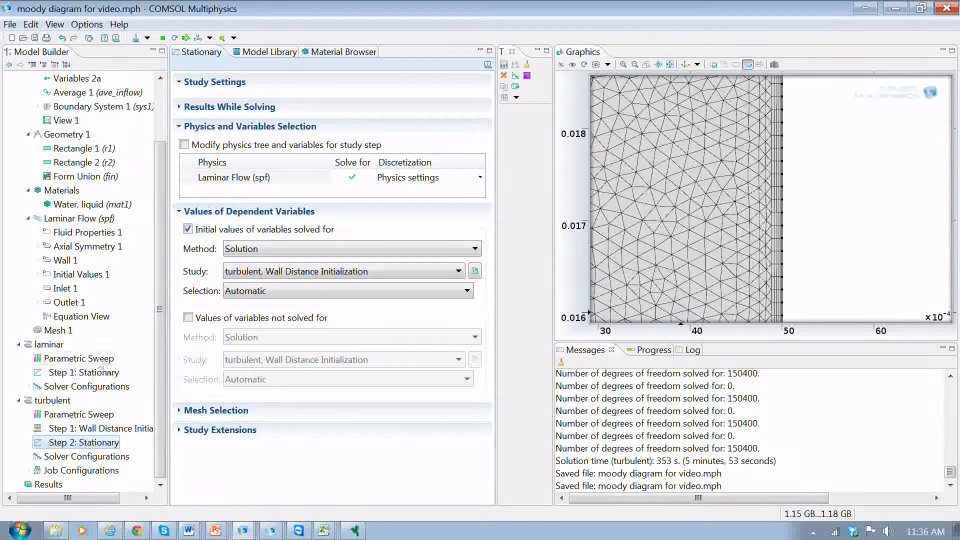
Step: Switch the Laminar Flow interface to turbulence model type RANS with the k-ε turbulence model
click(49, 345)
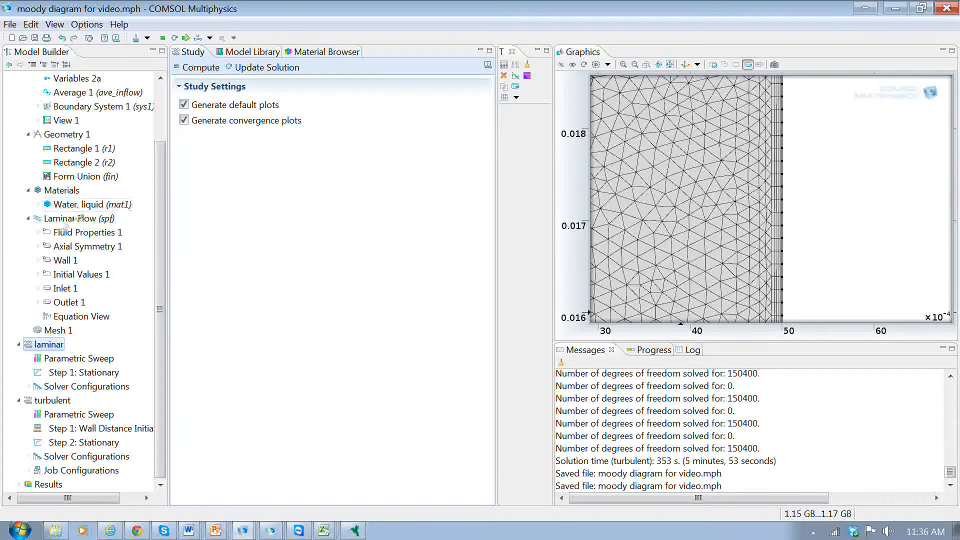
click(63, 220)
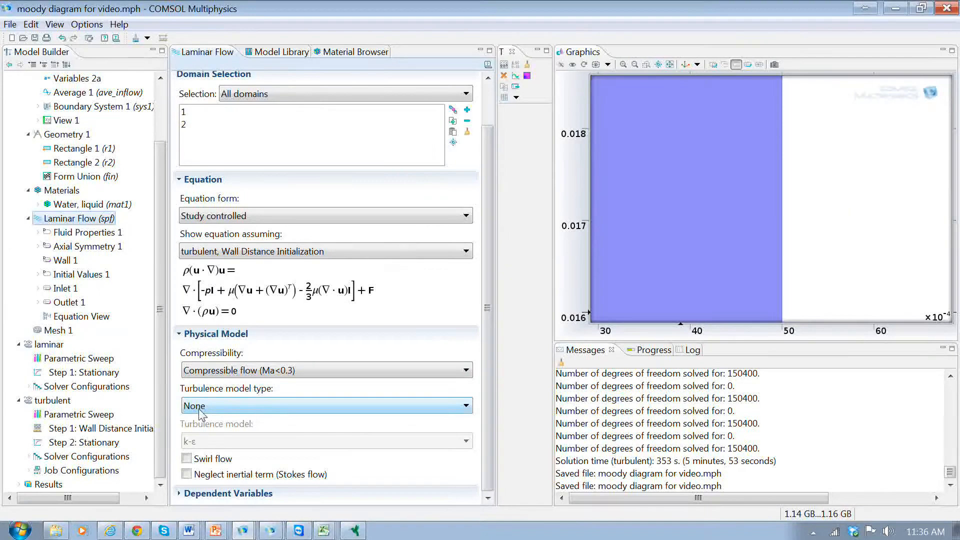
click(466, 406)
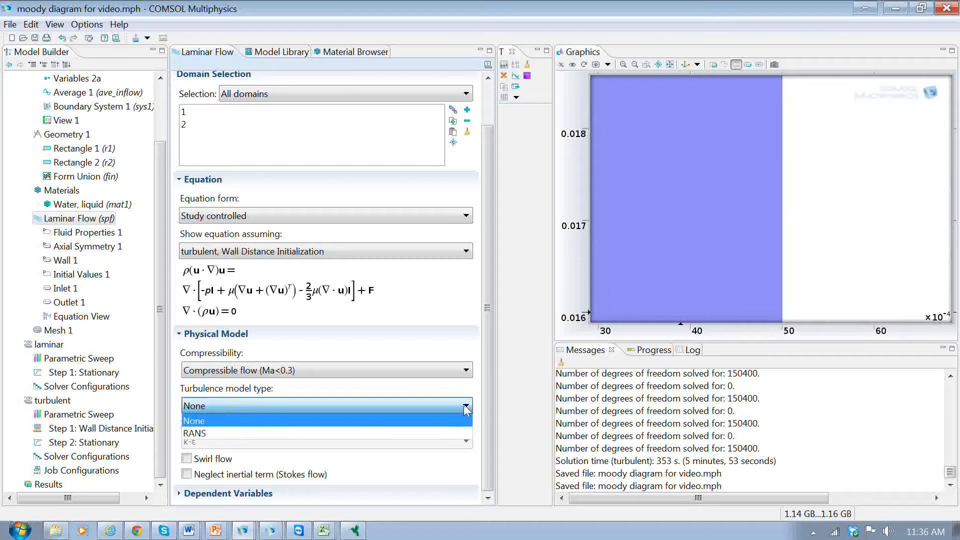
click(443, 433)
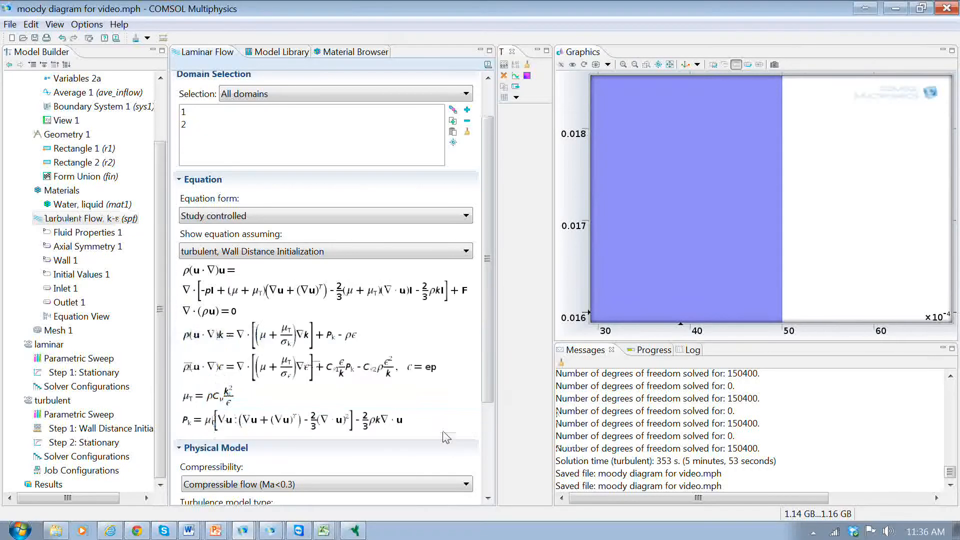
scroll(486, 345, down, 3)
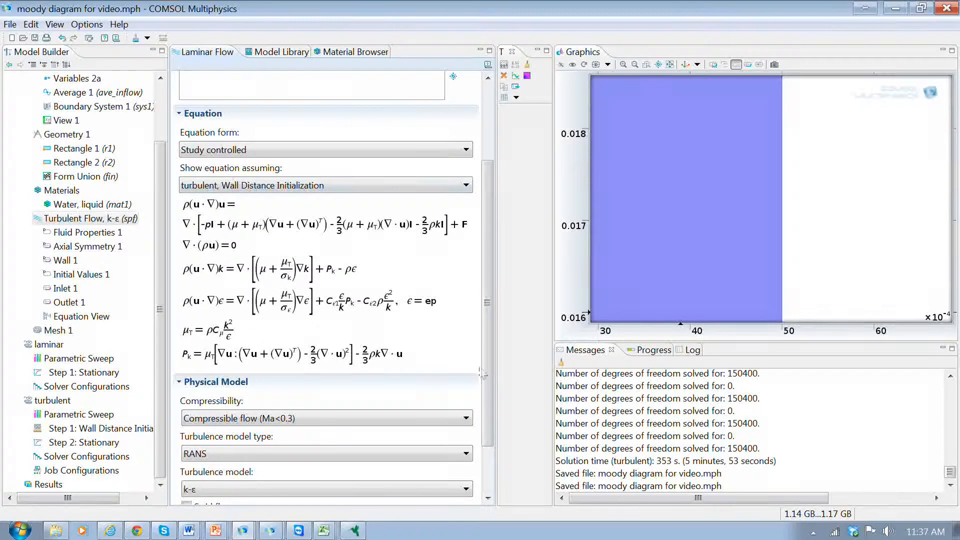
drag(488, 323, 482, 392)
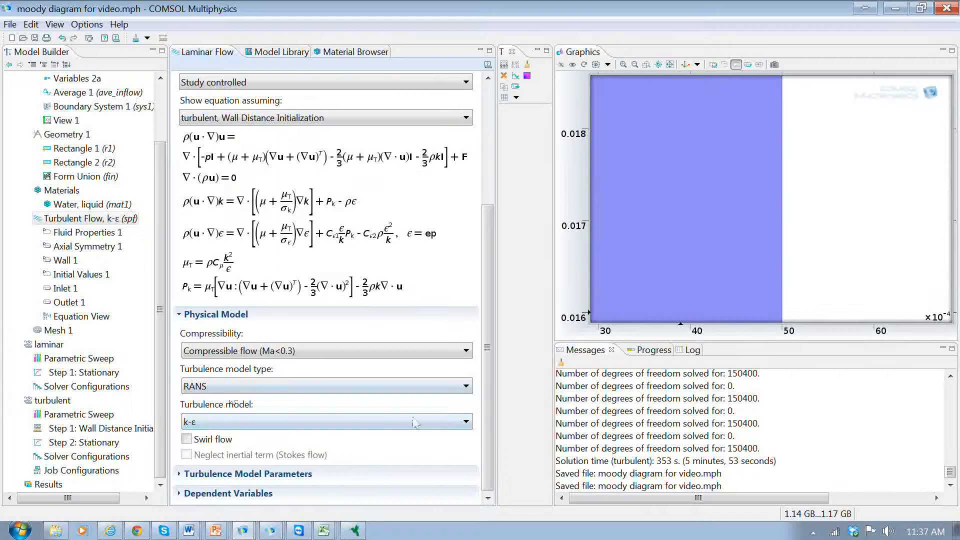
click(469, 421)
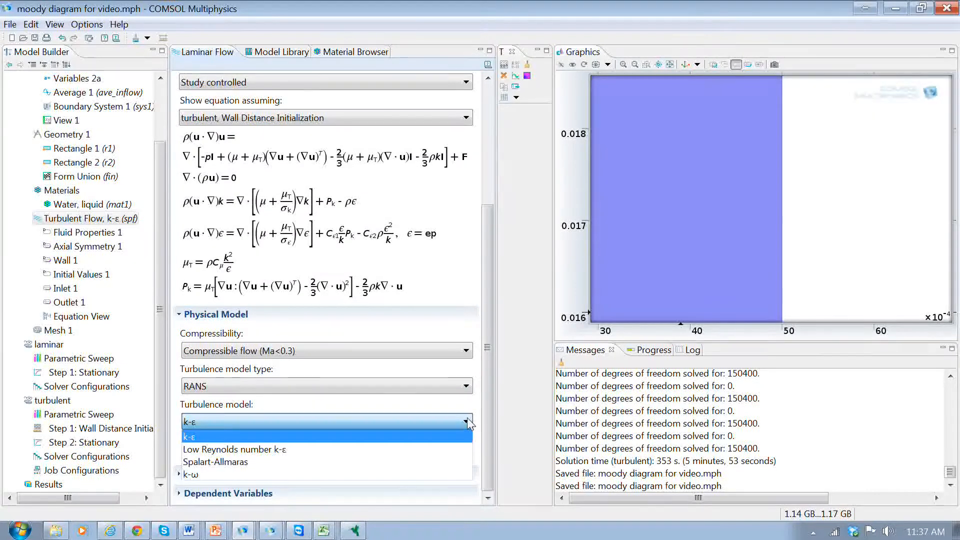
click(364, 438)
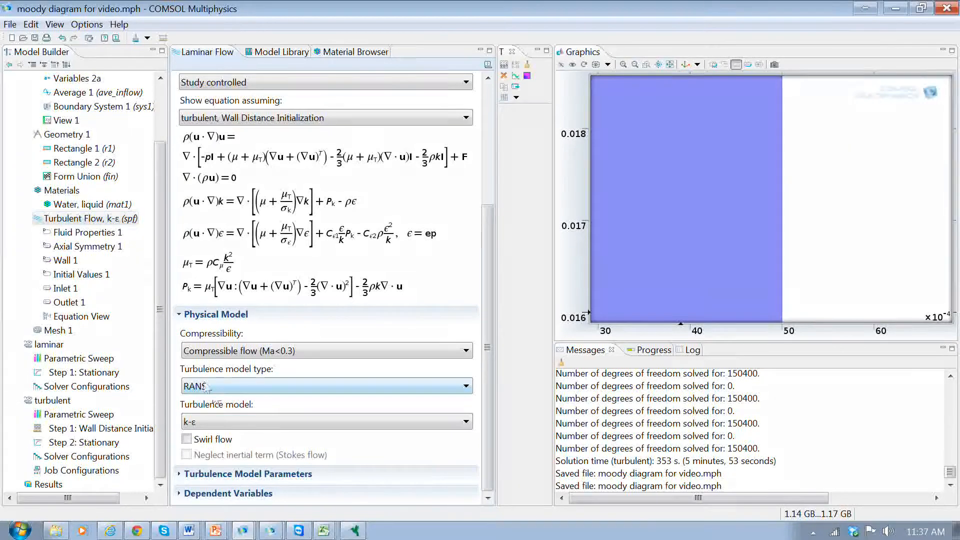
Step: Review the turbulent study and the laminar and turbulent data sets in Results, and display the Moody diagram plot group
click(50, 403)
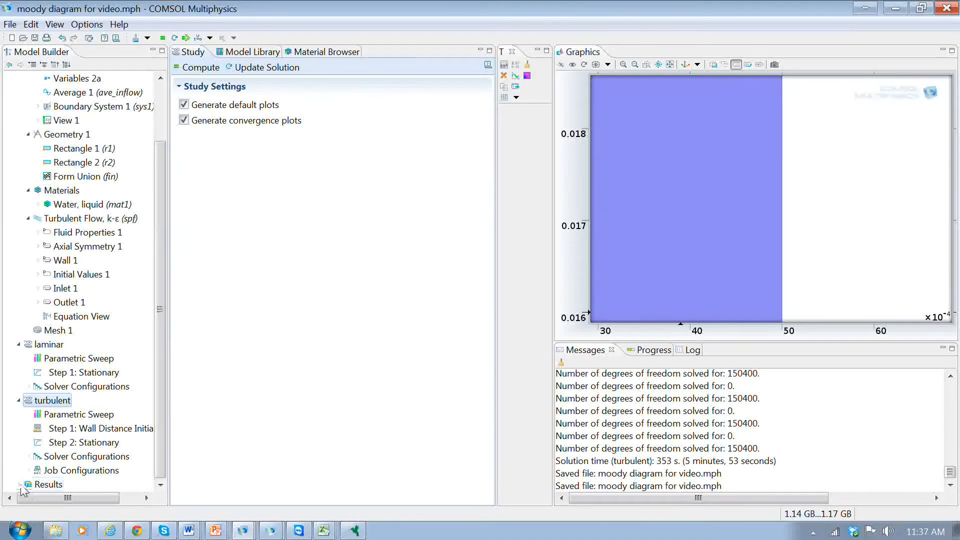
click(19, 486)
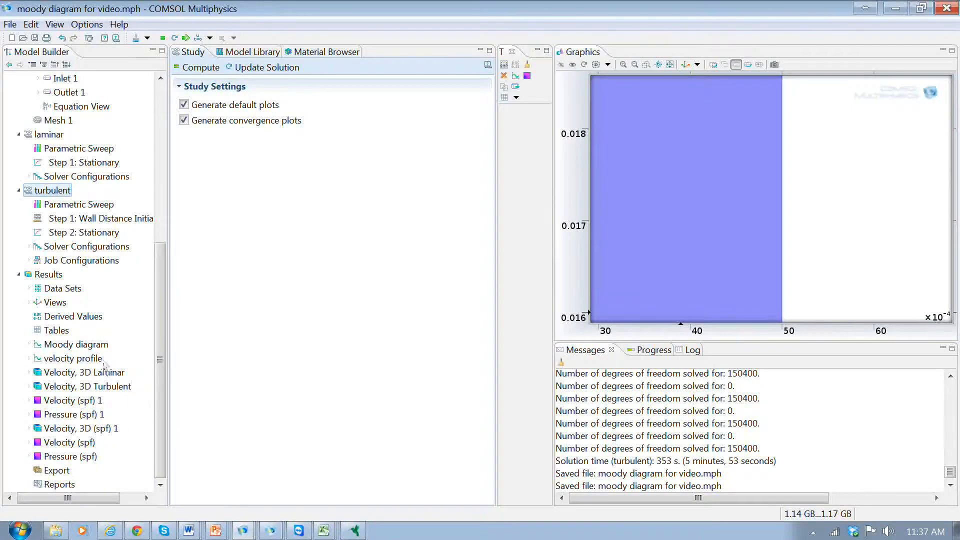
click(29, 289)
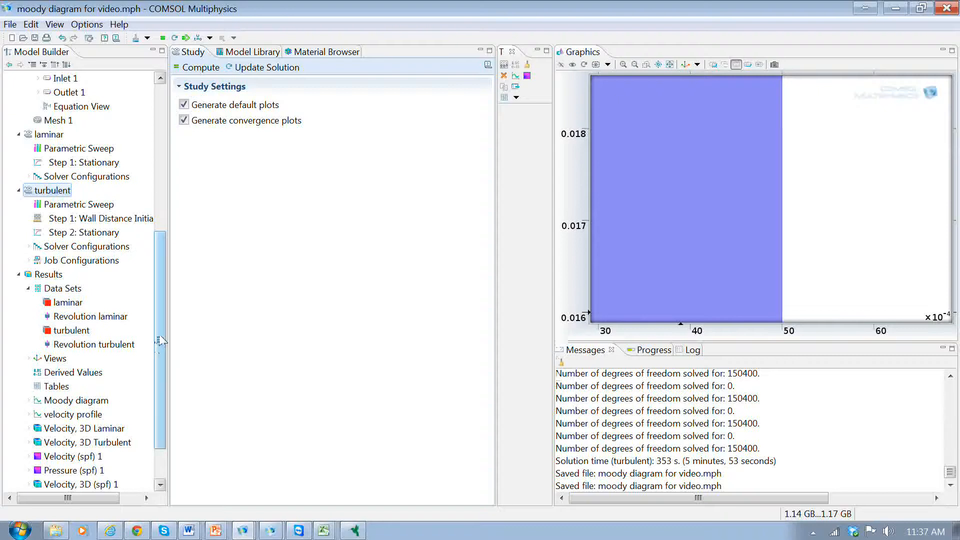
scroll(160, 340, down, 2)
click(28, 345)
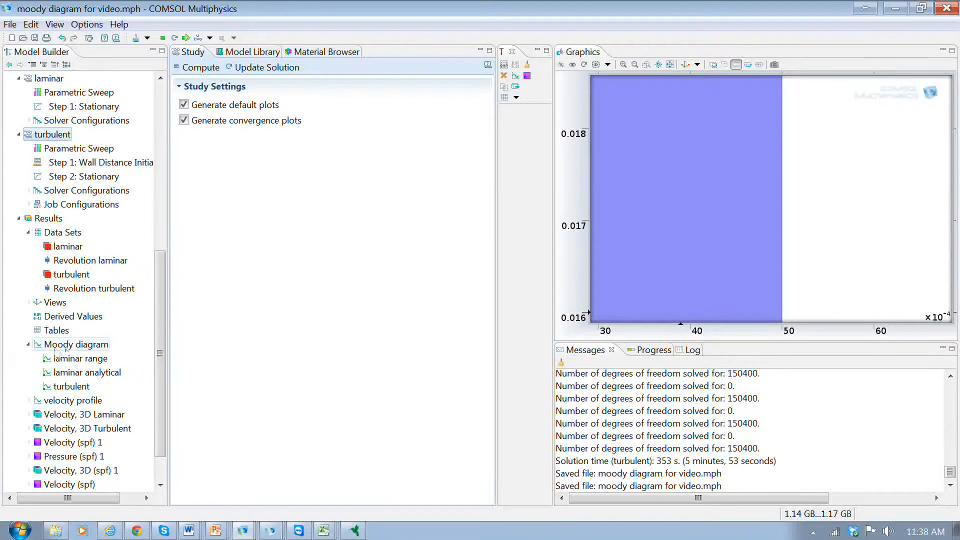
click(60, 348)
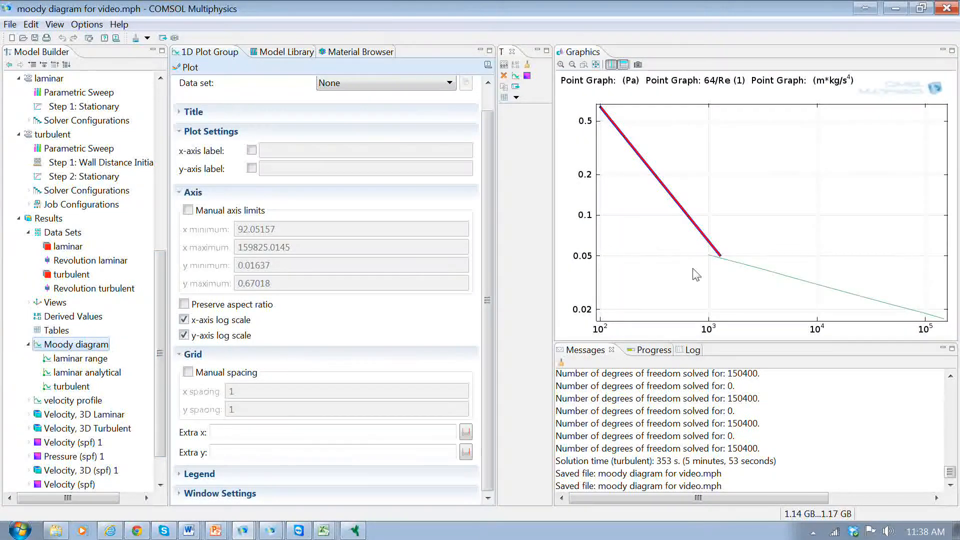
Step: Inspect the y-axis and x-axis expressions of the laminar range point graph in the Moody diagram
click(80, 359)
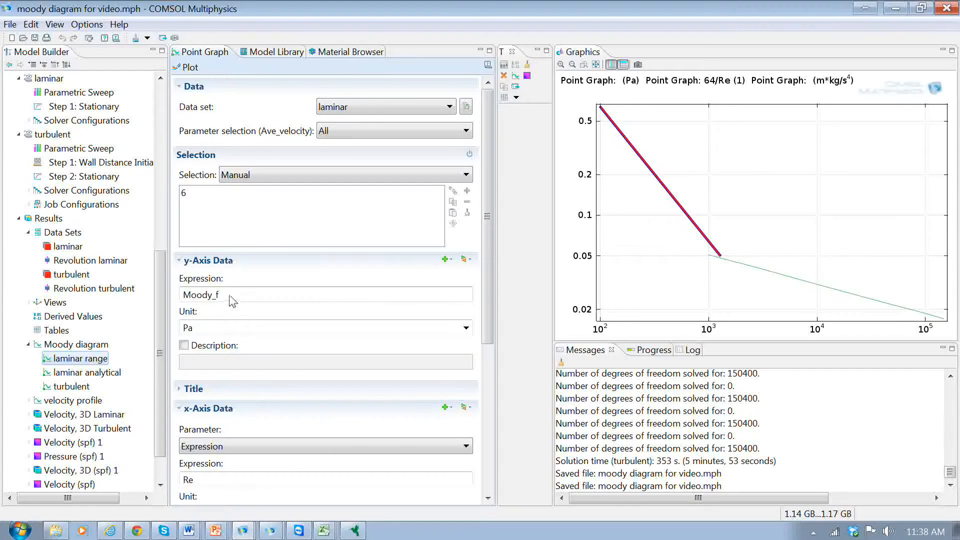
drag(227, 299, 179, 299)
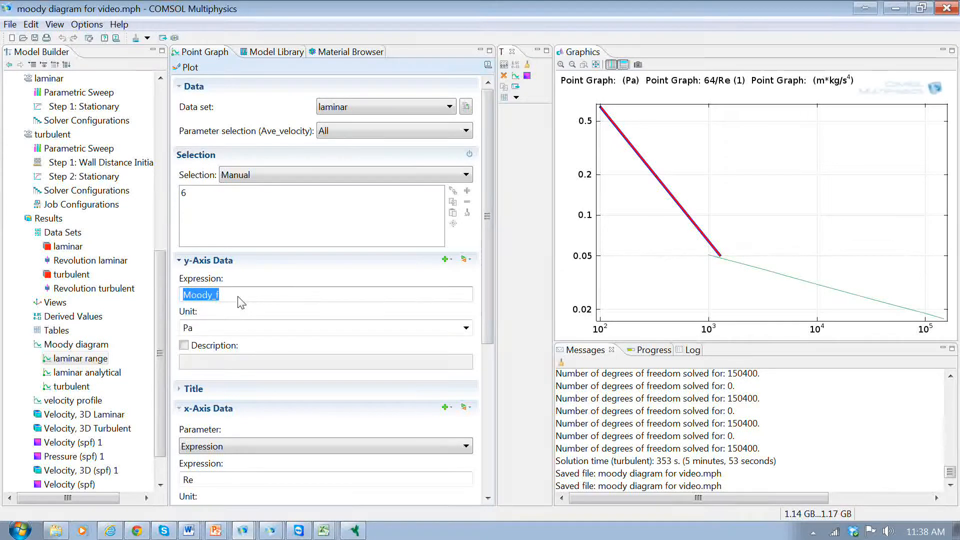
drag(489, 229, 490, 296)
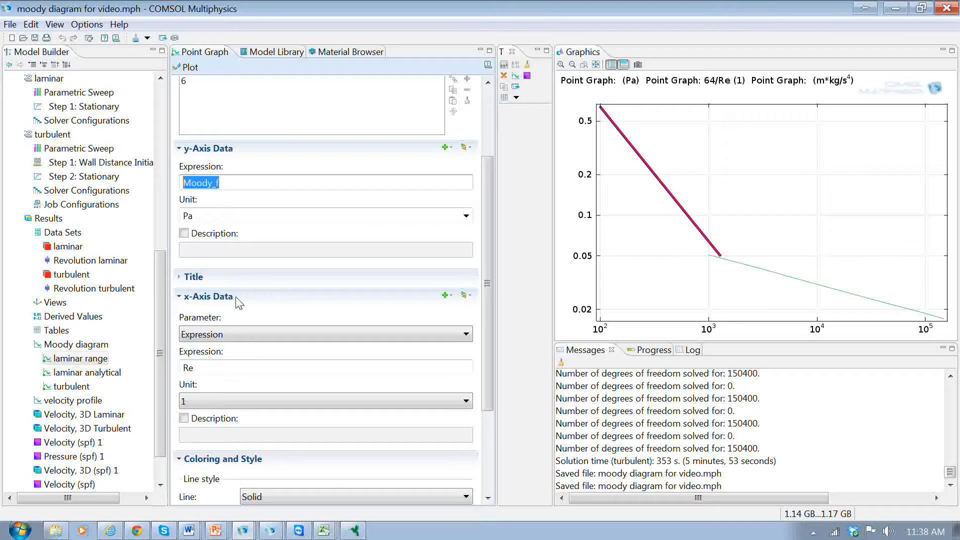
double_click(196, 368)
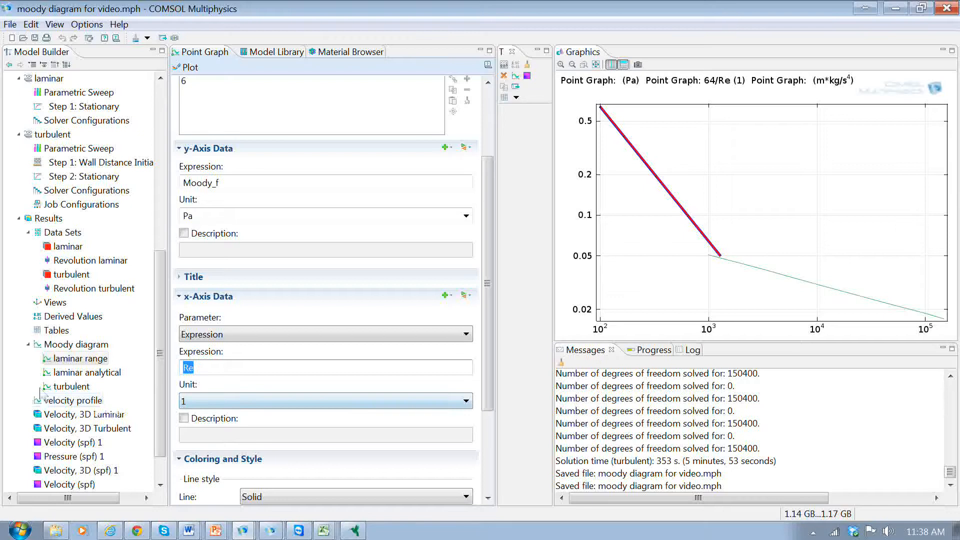
Step: Label the Moody diagram plot group's x-axis "Re" and its y-axis "Moody f"
click(54, 345)
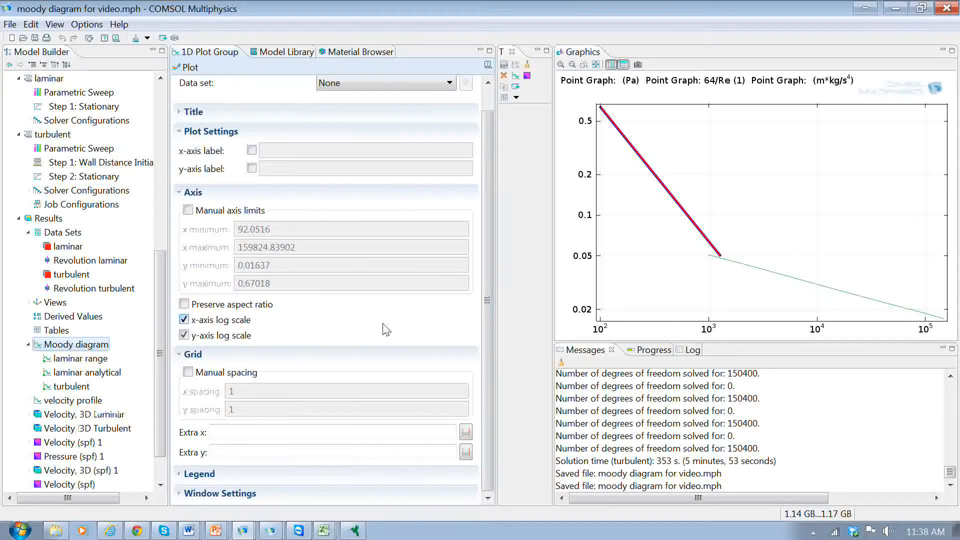
drag(488, 301, 506, 277)
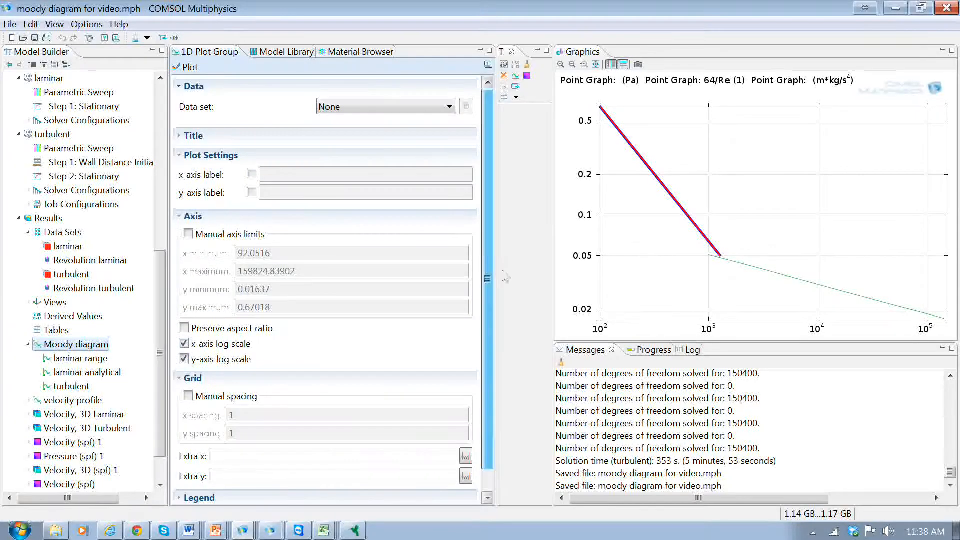
click(251, 174)
click(274, 175)
text(R)
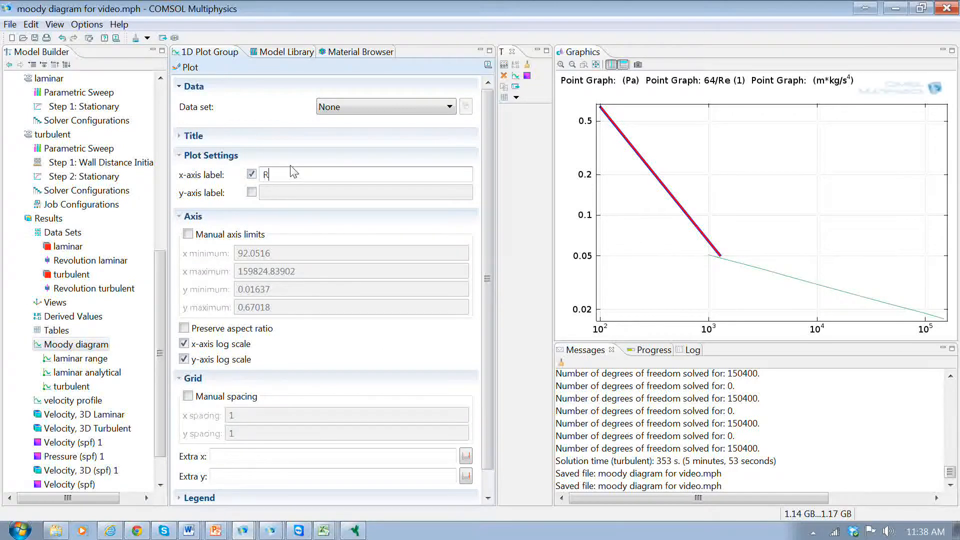
text(e)
click(252, 192)
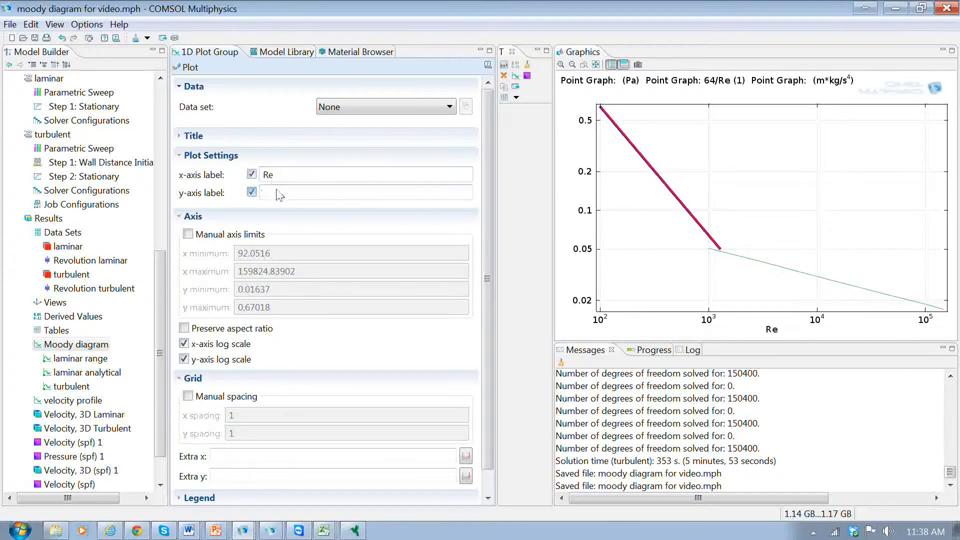
click(280, 195)
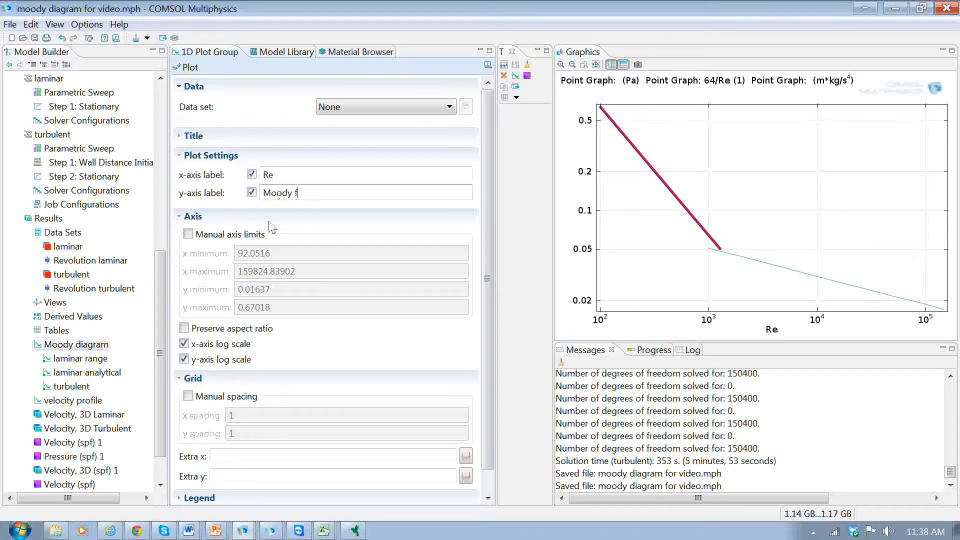
click(318, 180)
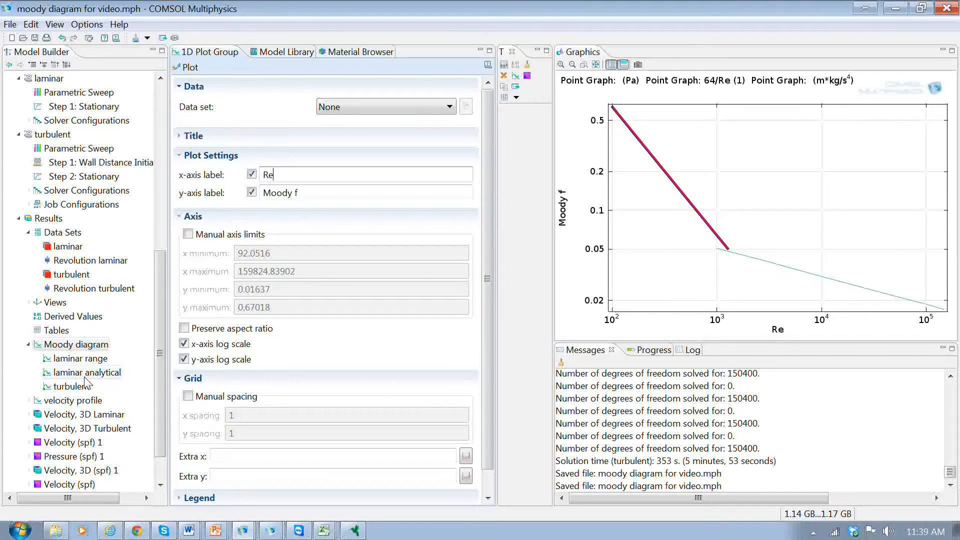
Step: Set the laminar range point graph's line color to Blue and its line style to Dashed
click(80, 360)
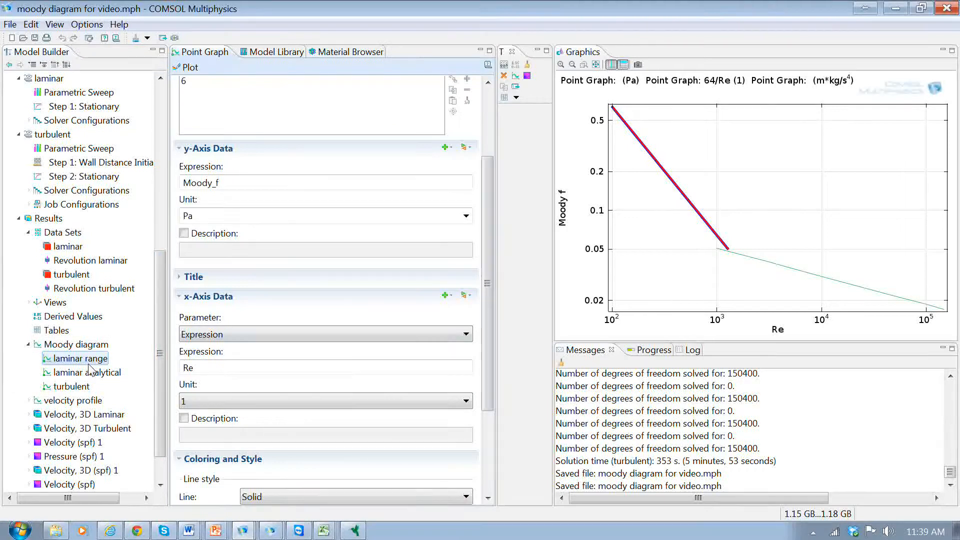
drag(489, 265, 490, 330)
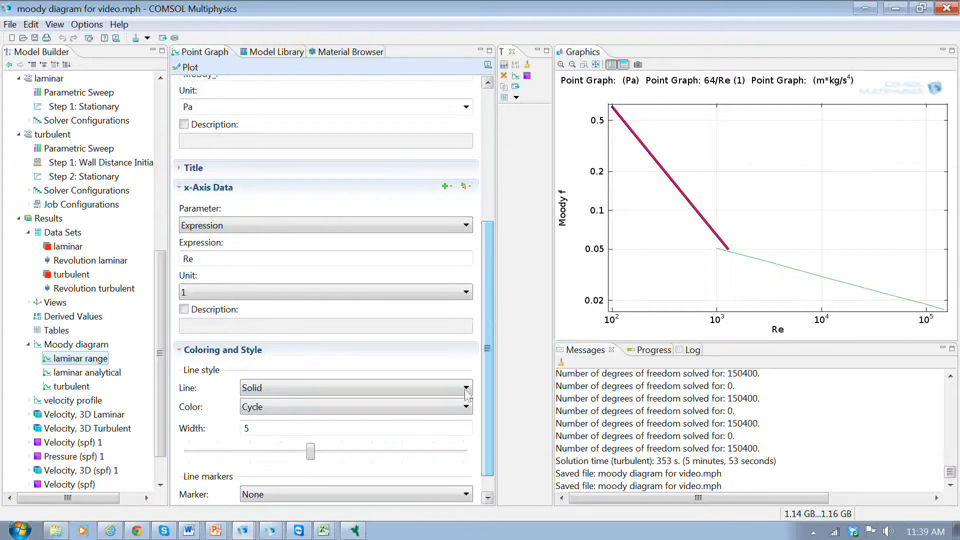
click(466, 408)
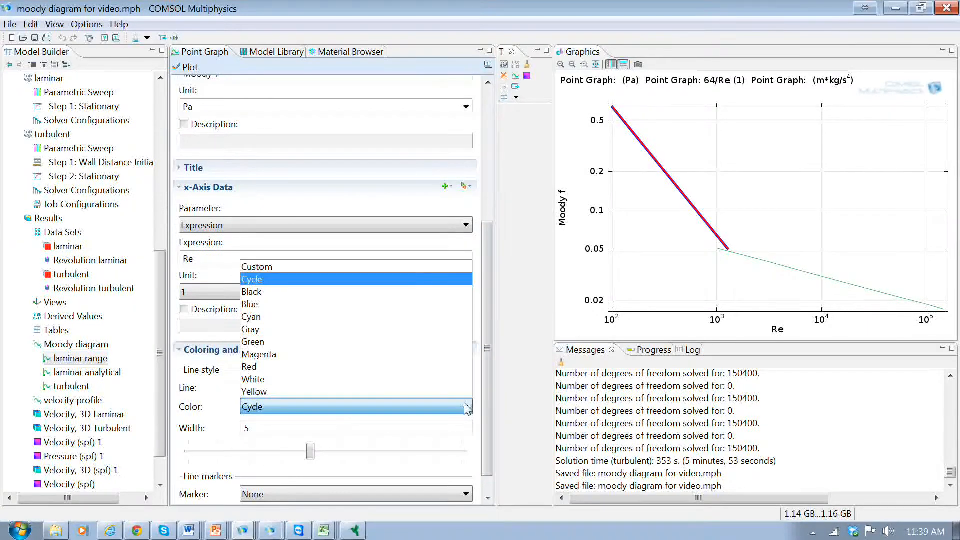
click(431, 305)
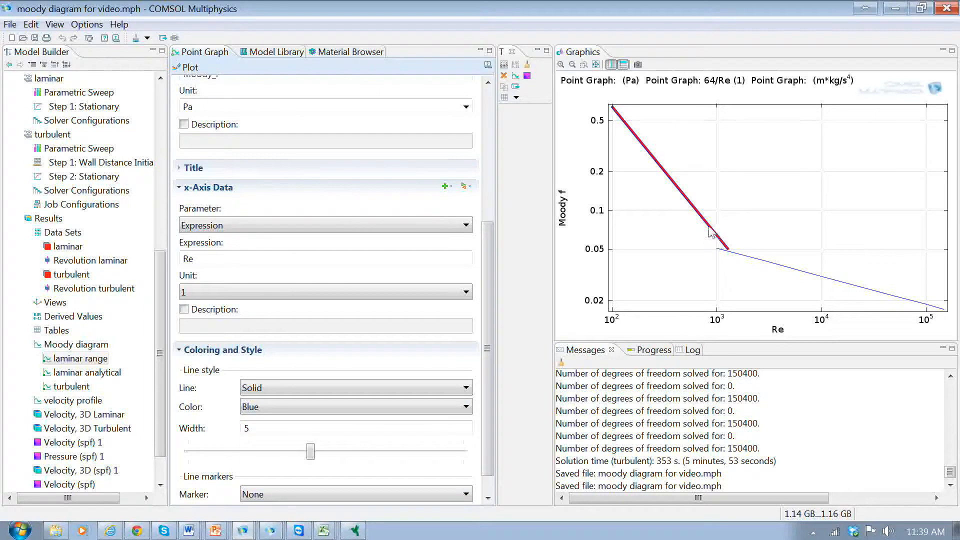
click(470, 392)
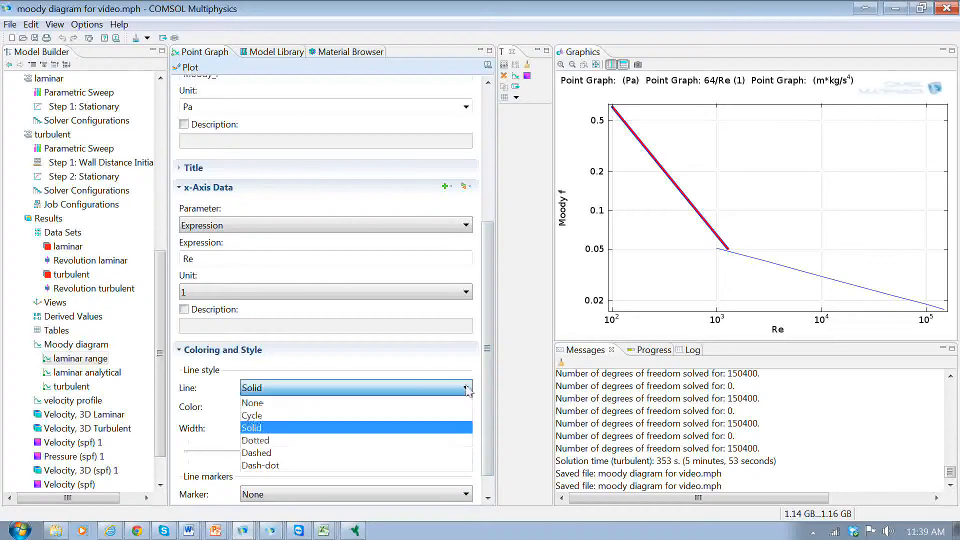
click(439, 450)
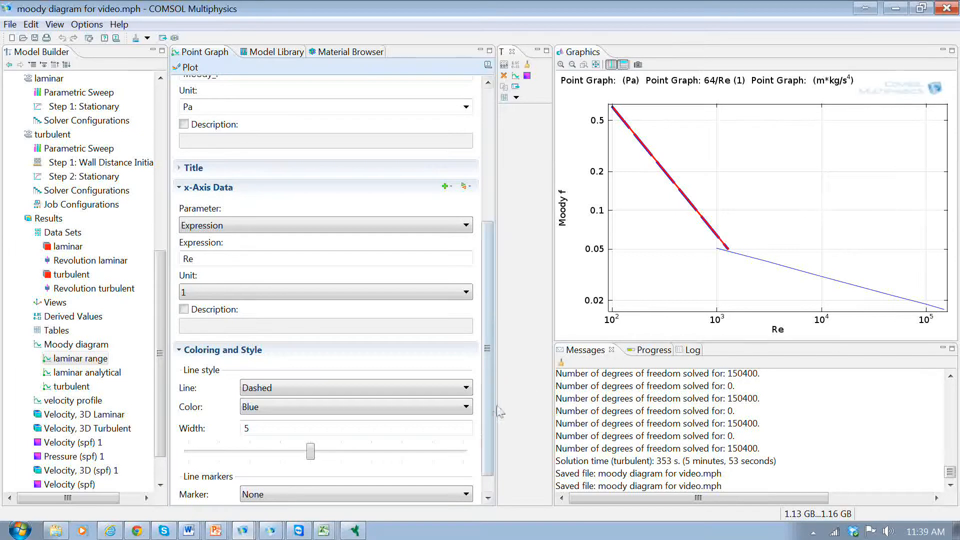
Step: Inspect the laminar analytical point graph's y-axis and x-axis expressions and its line style settings
click(82, 372)
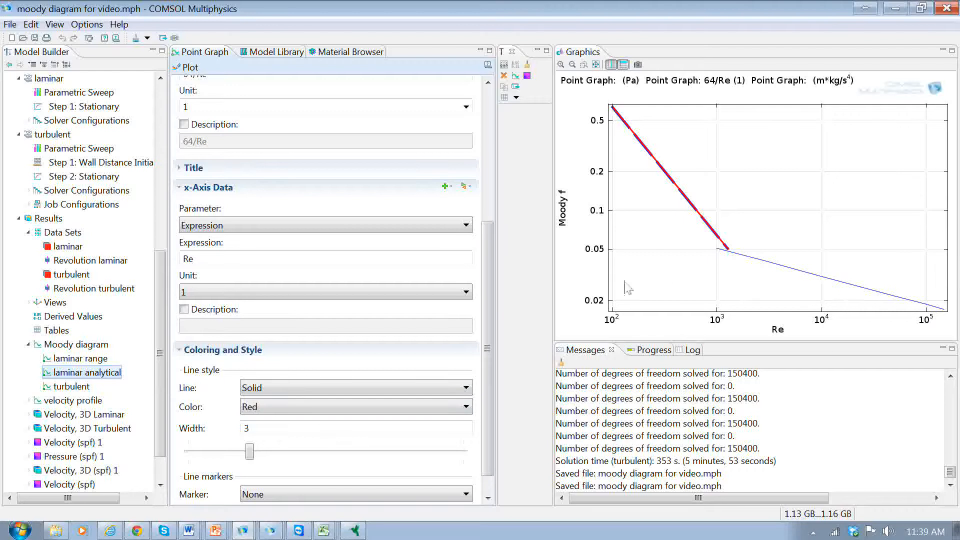
drag(490, 396, 492, 328)
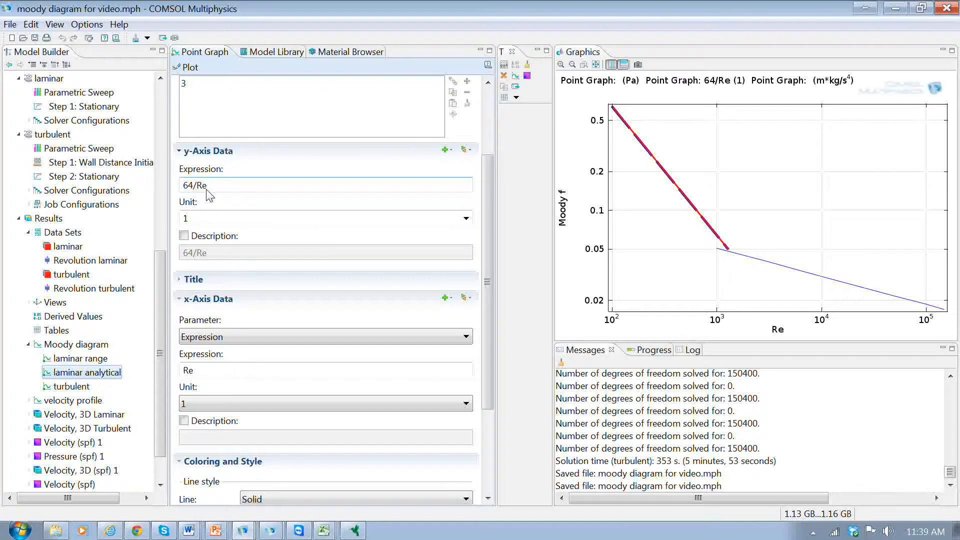
click(233, 372)
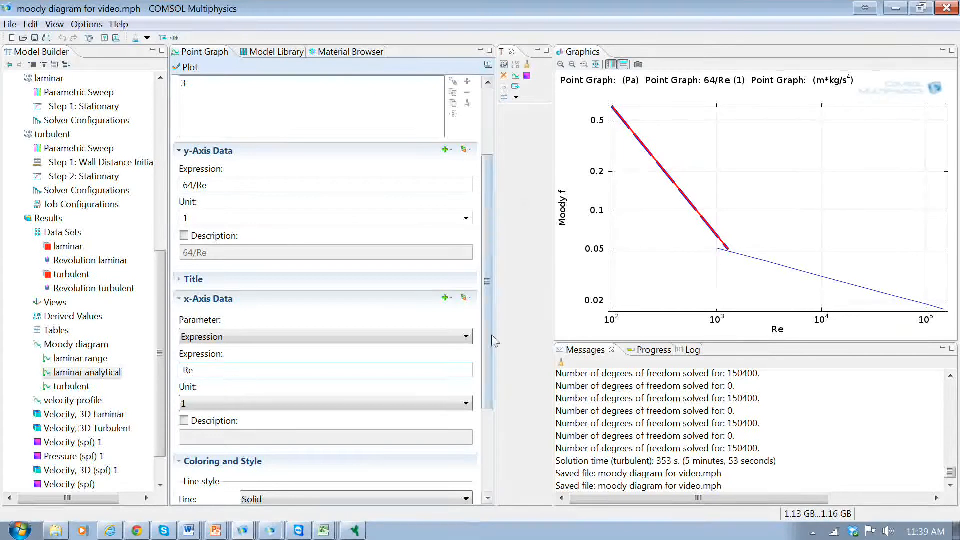
mouse_move(490, 347)
mouse_down()
mouse_move(488, 430)
mouse_move(489, 392)
mouse_up()
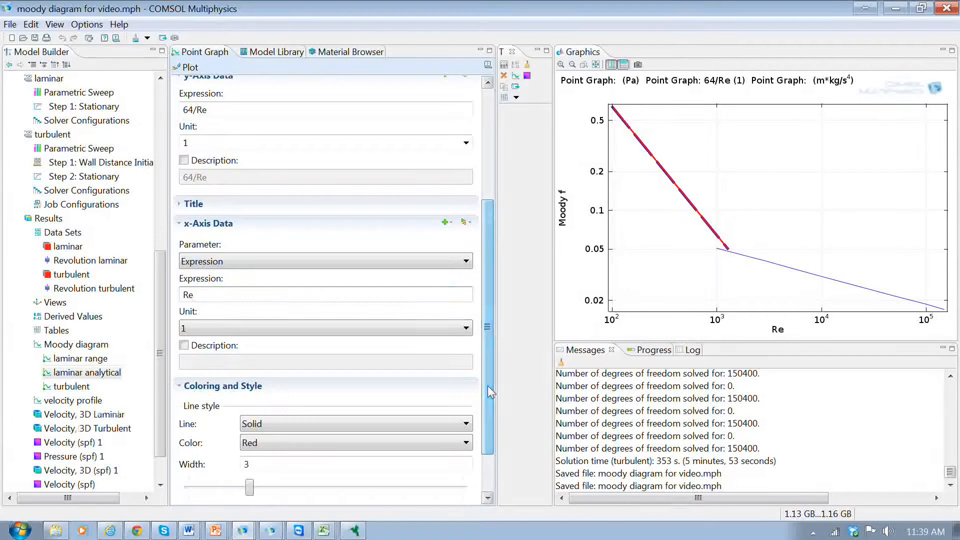
Step: Set the turbulent point graph's line width to 5, and check its axis expressions and data set against the laminar range graph
click(60, 386)
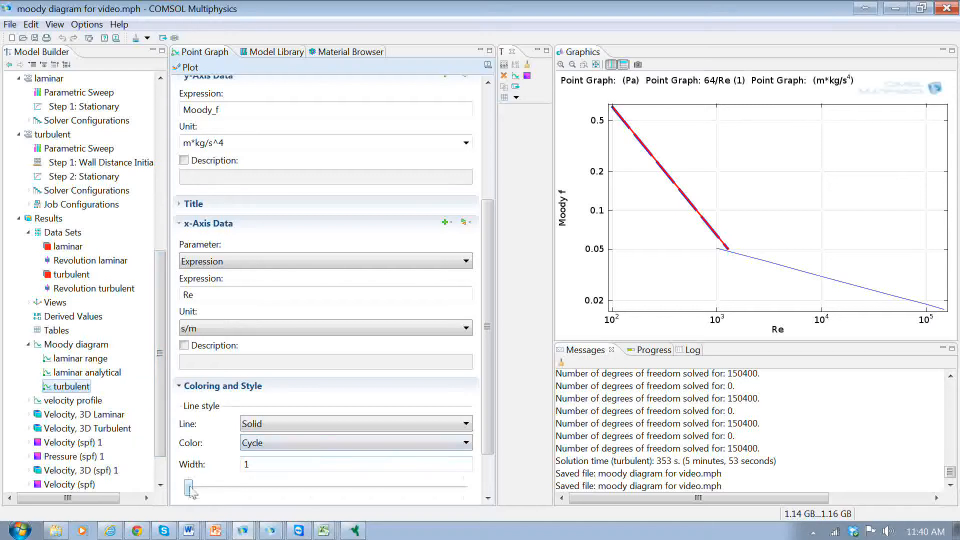
drag(203, 492, 301, 493)
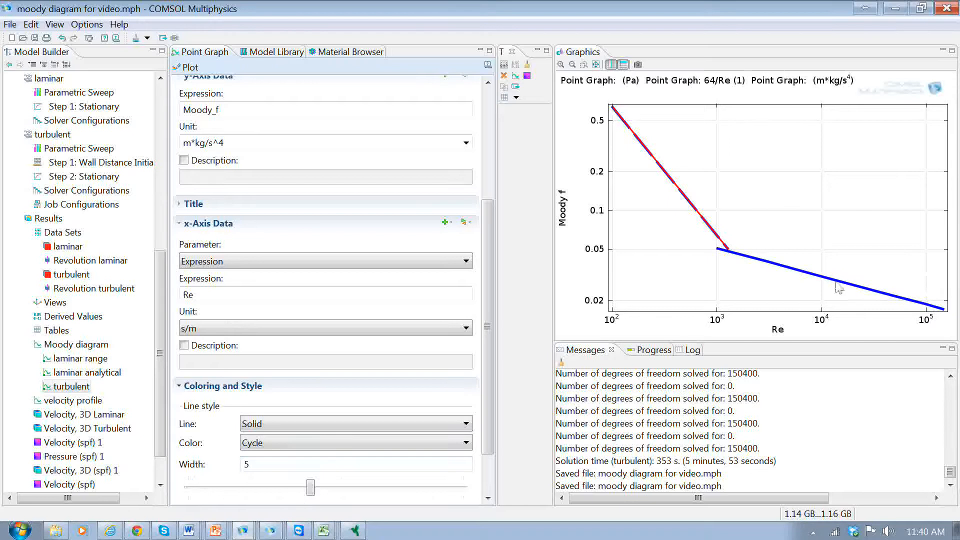
scroll(490, 380, up, 3)
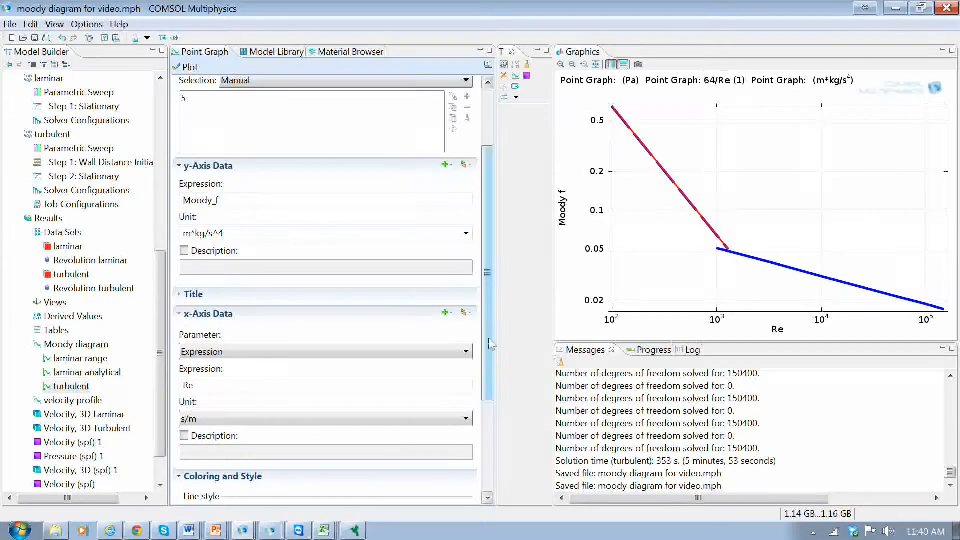
click(224, 201)
drag(224, 201, 176, 201)
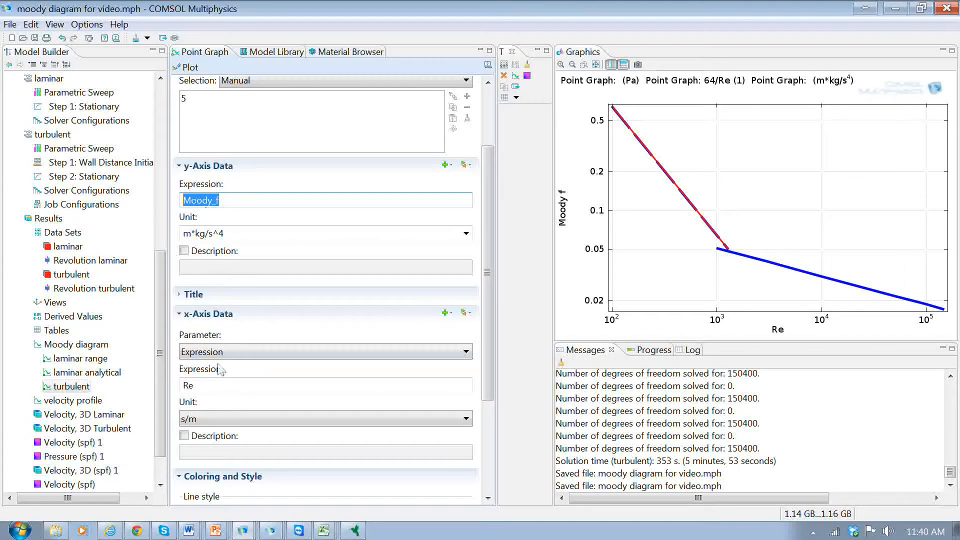
click(212, 385)
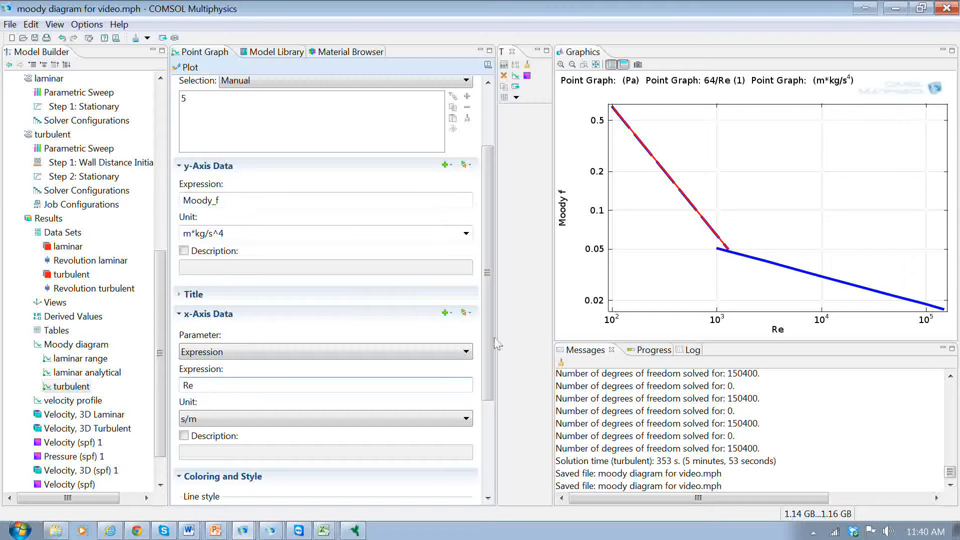
scroll(188, 228, up, 4)
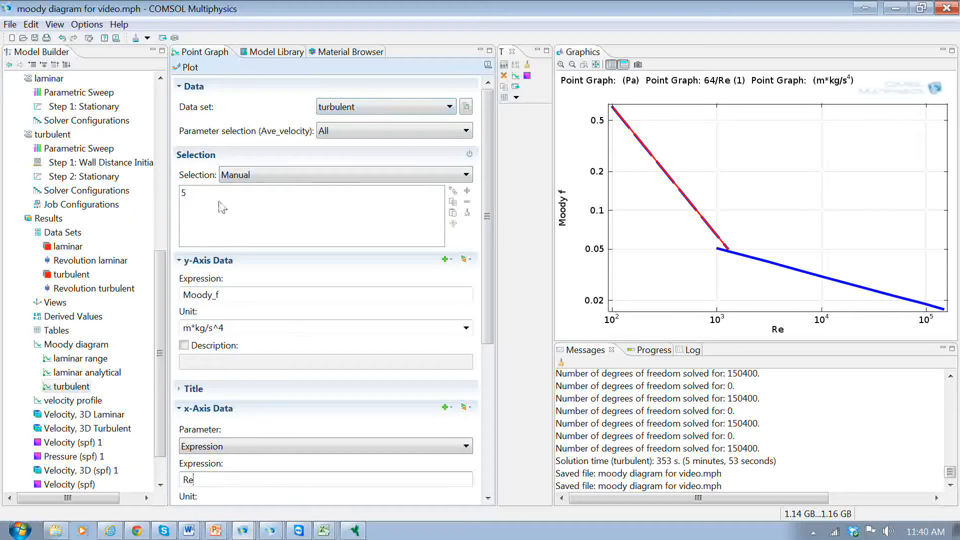
click(78, 359)
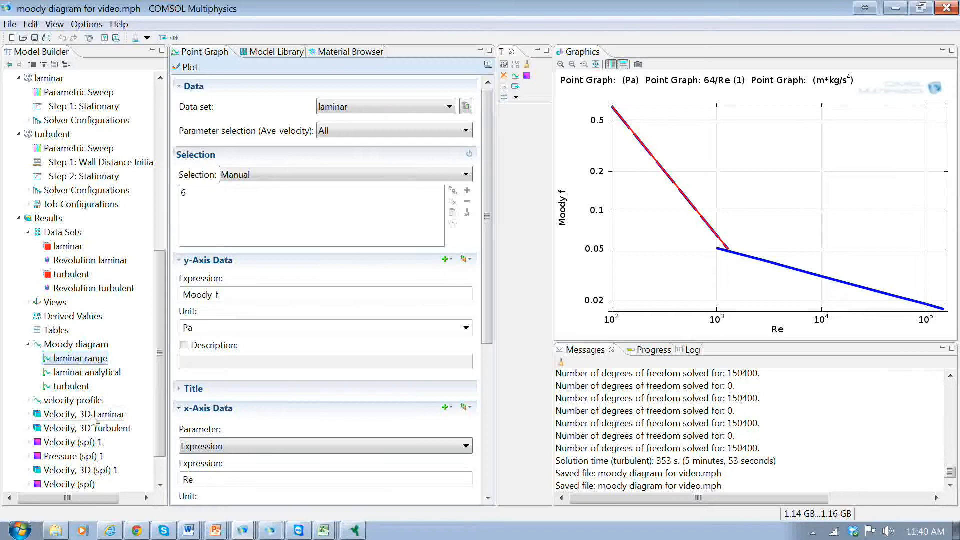
Step: View the velocity profile plot and compare the 3D laminar and 3D turbulent velocity plots near the pipe's upper end
click(48, 403)
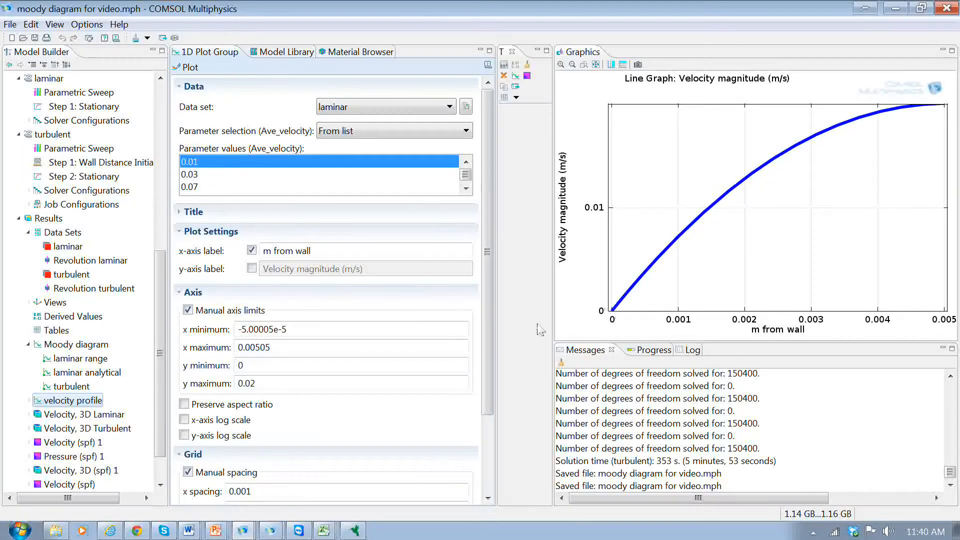
click(85, 415)
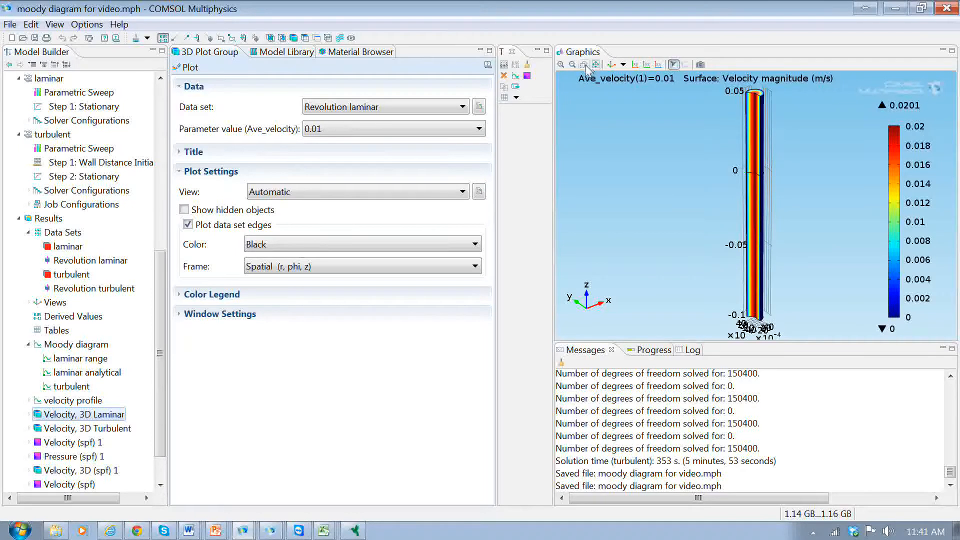
drag(788, 134, 694, 75)
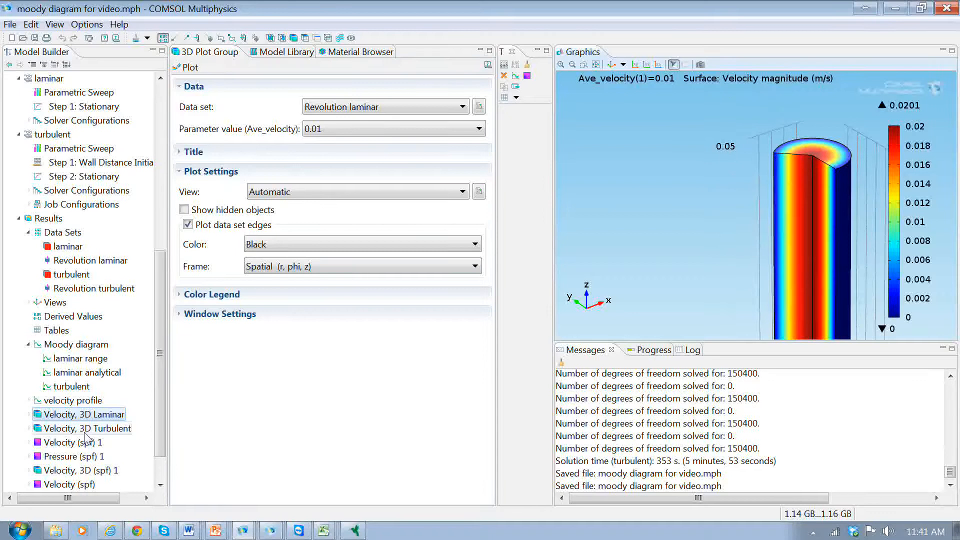
click(85, 431)
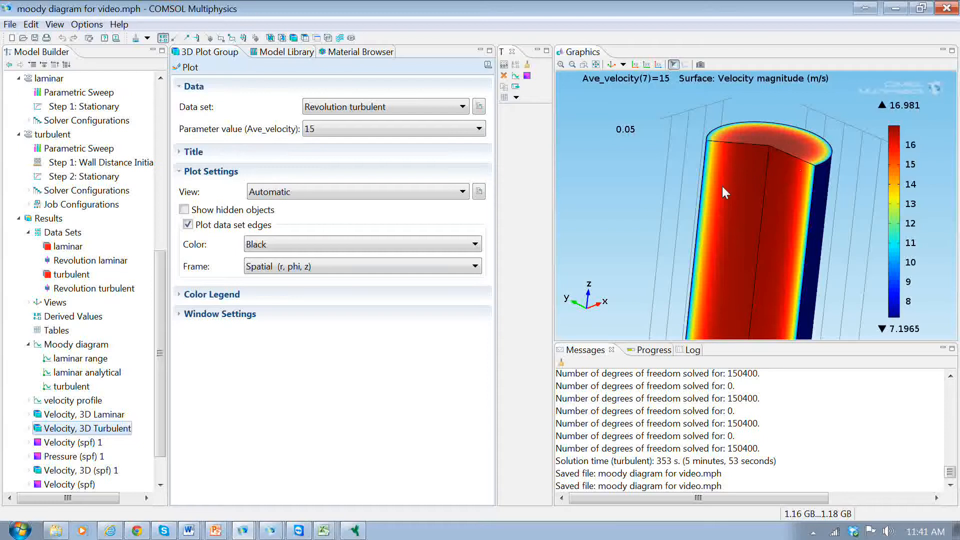
click(96, 415)
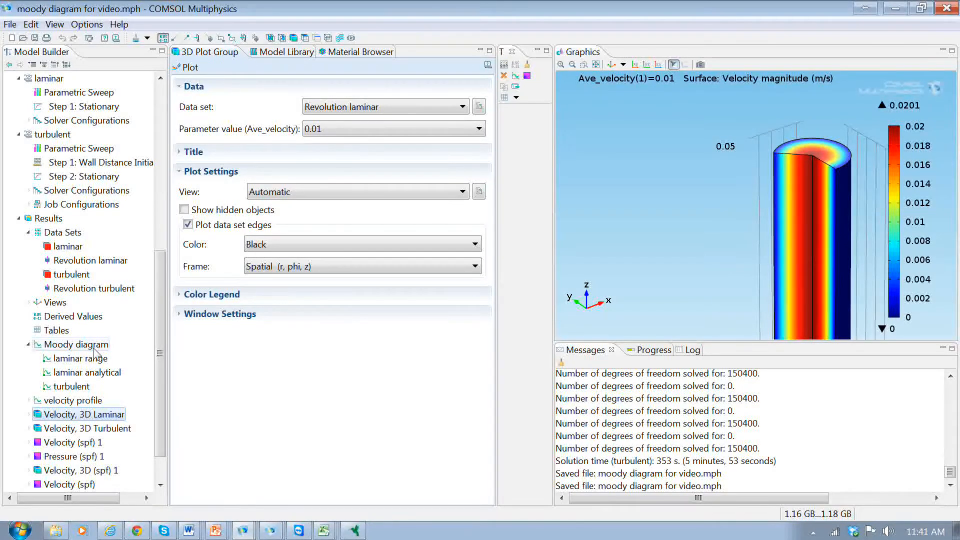
Step: Return to the Moody diagram and add the laminar range graph's plot data to Export
click(94, 348)
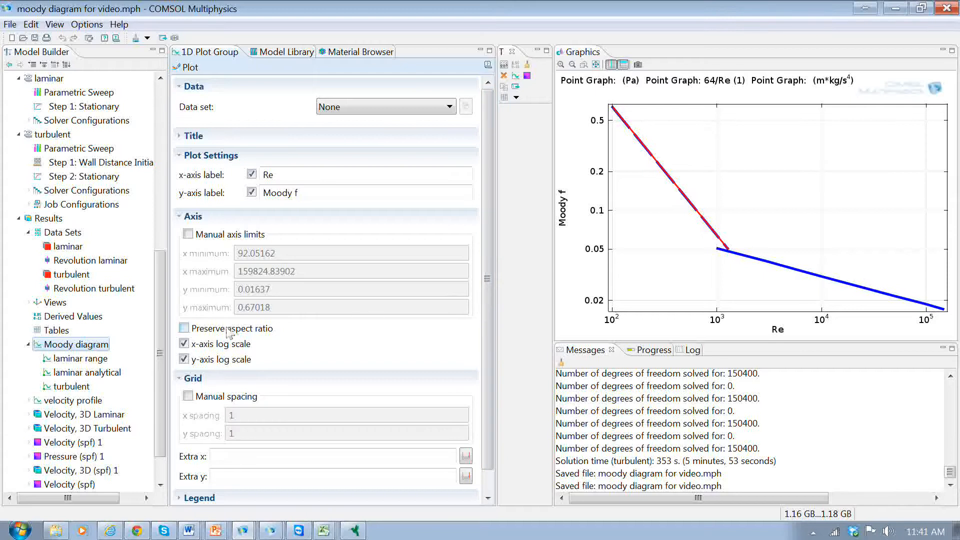
scroll(161, 335, down, 1)
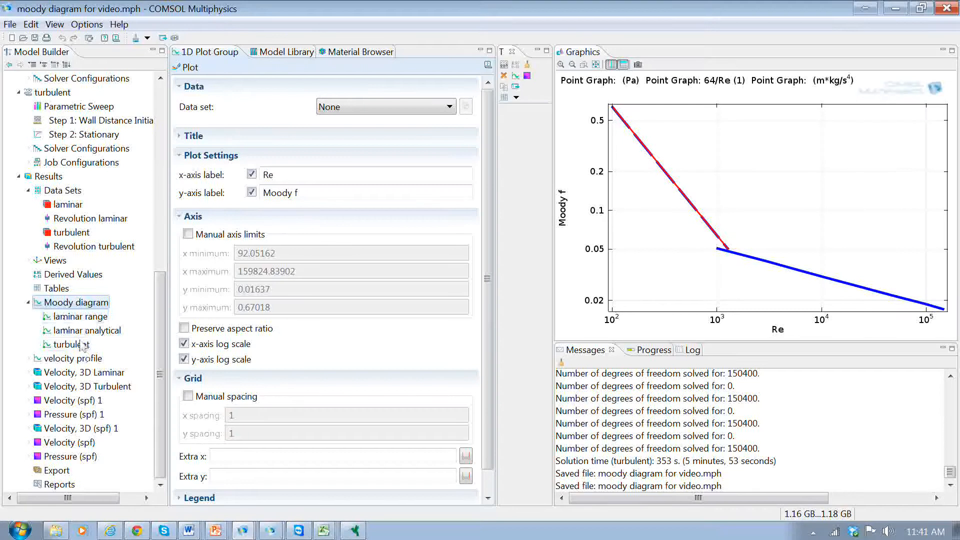
click(81, 318)
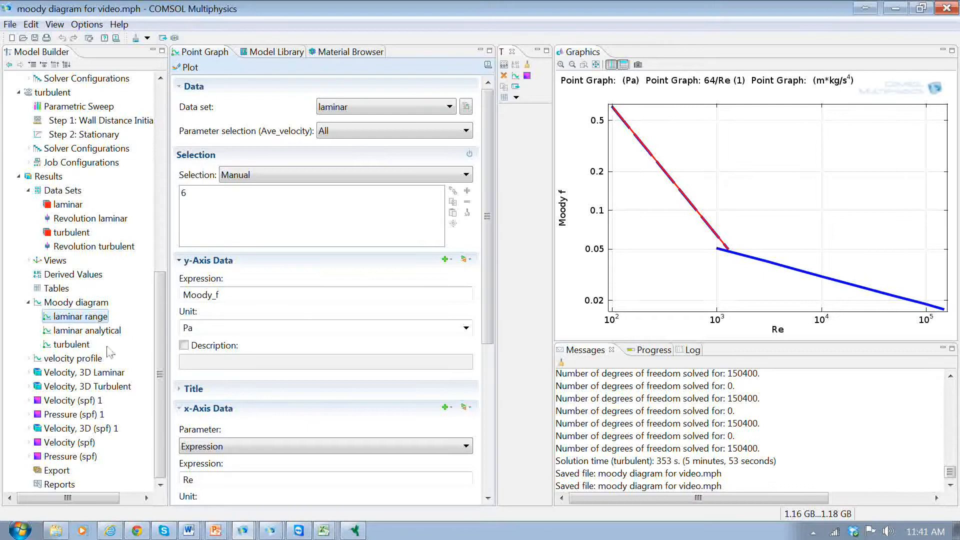
right_click(80, 322)
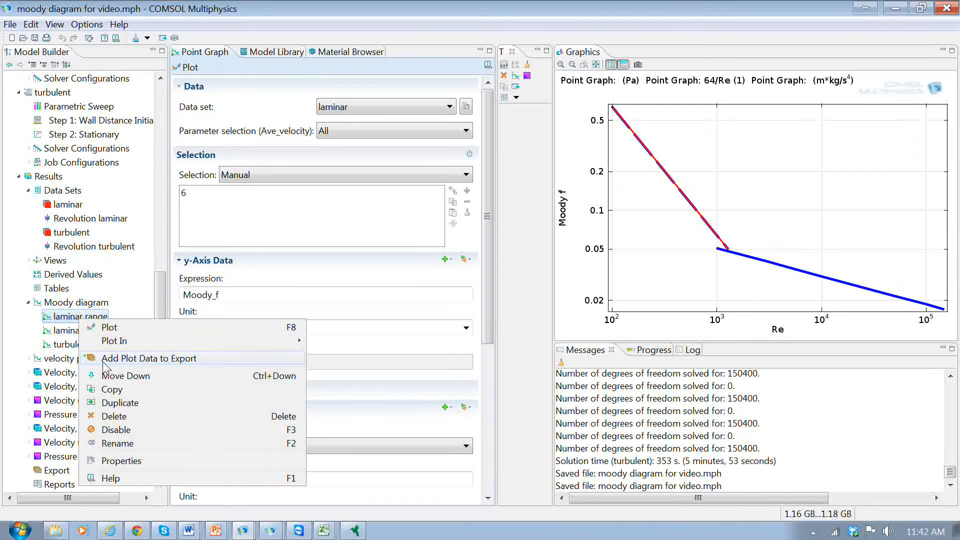
click(148, 359)
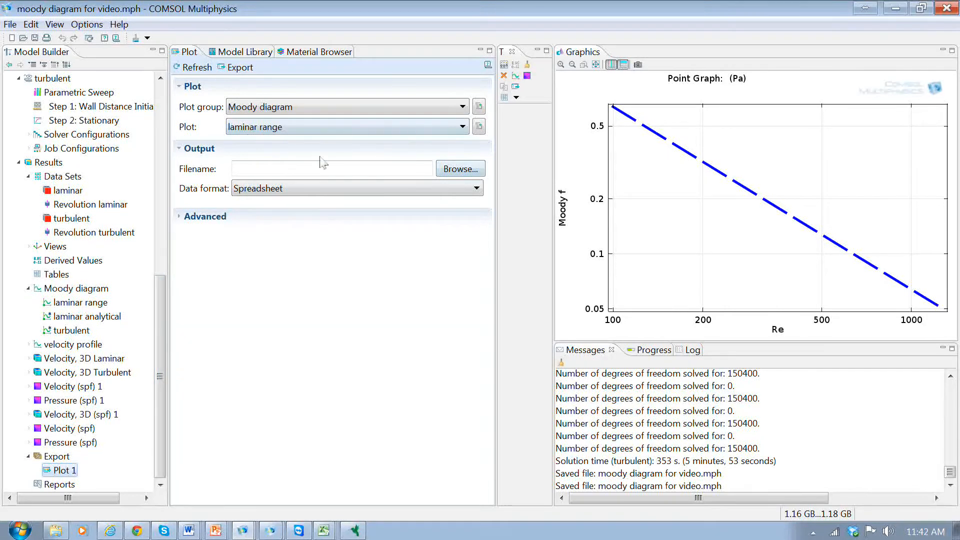
Step: Set the export file name to lam2.txt in the Lab 4 Turbulence folder and export the laminar range plot data as a spreadsheet
click(456, 168)
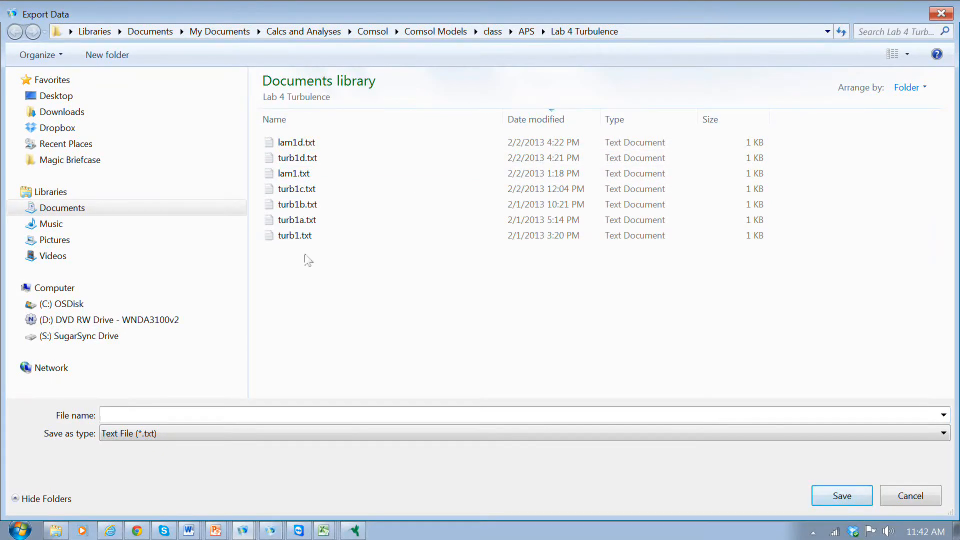
click(308, 239)
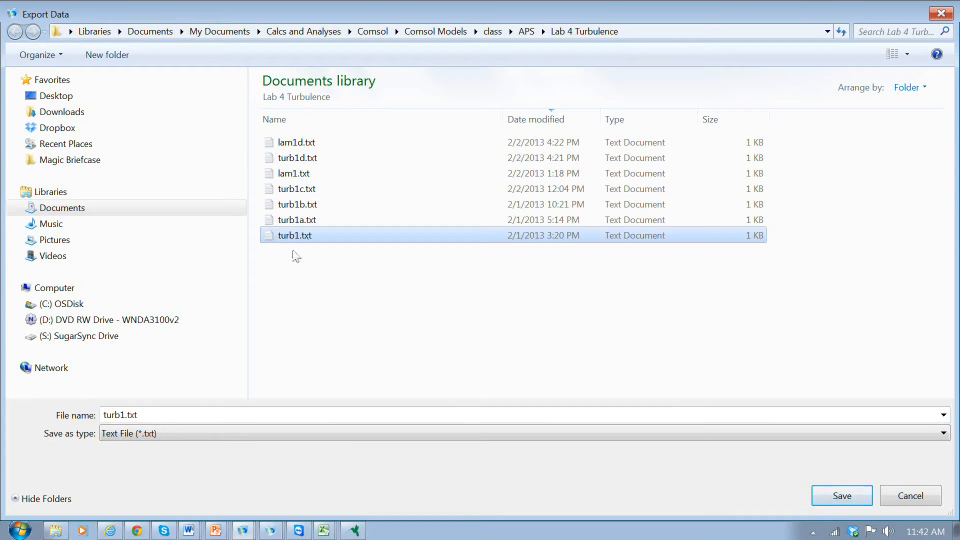
click(312, 175)
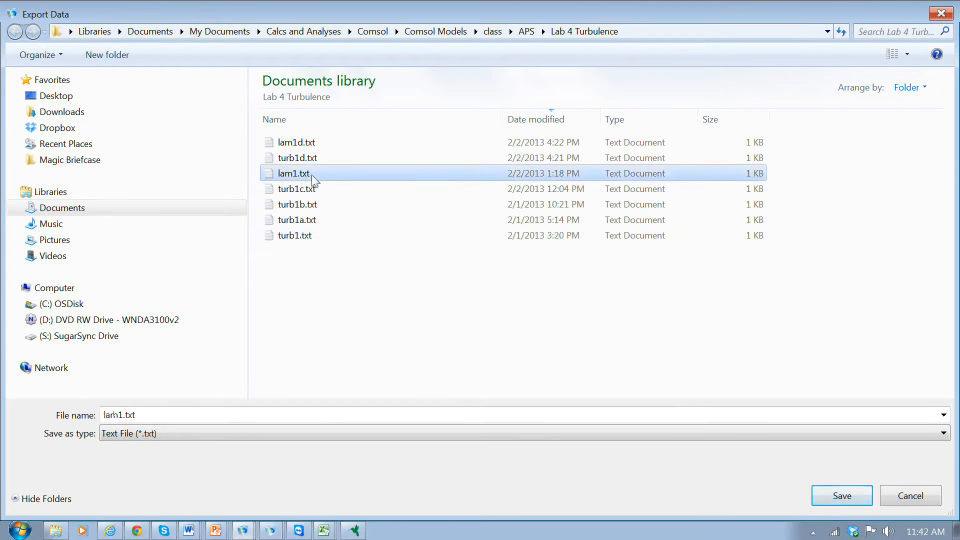
double_click(136, 416)
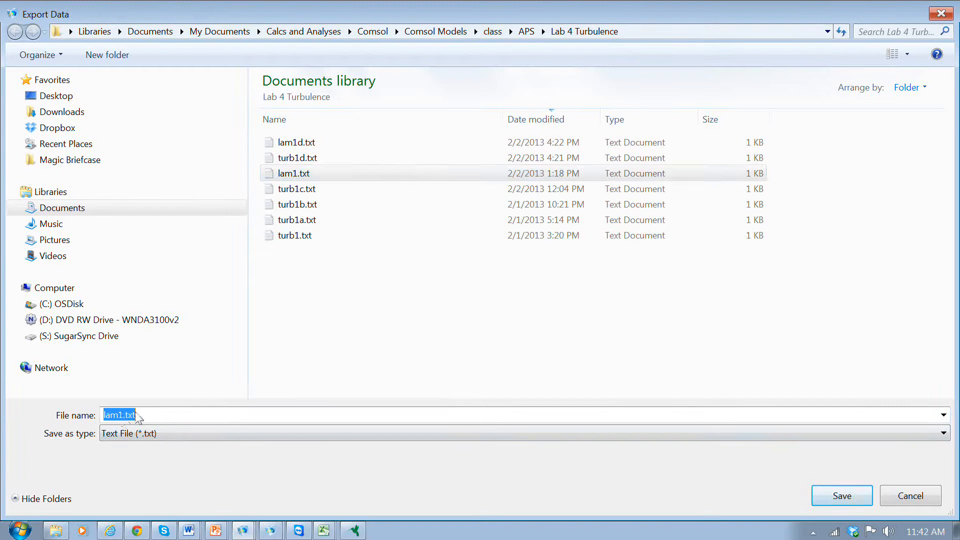
click(124, 416)
key(BackSpace)
text(2)
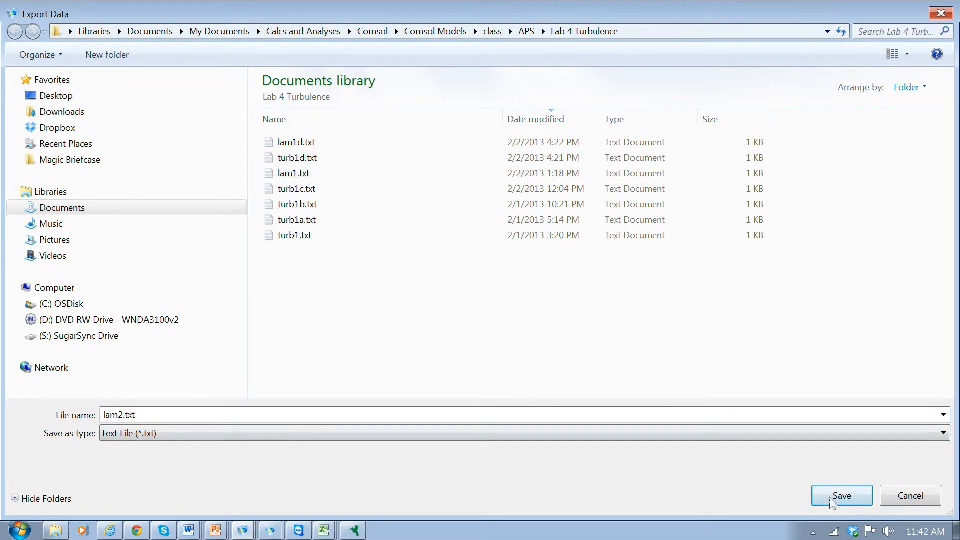
click(850, 499)
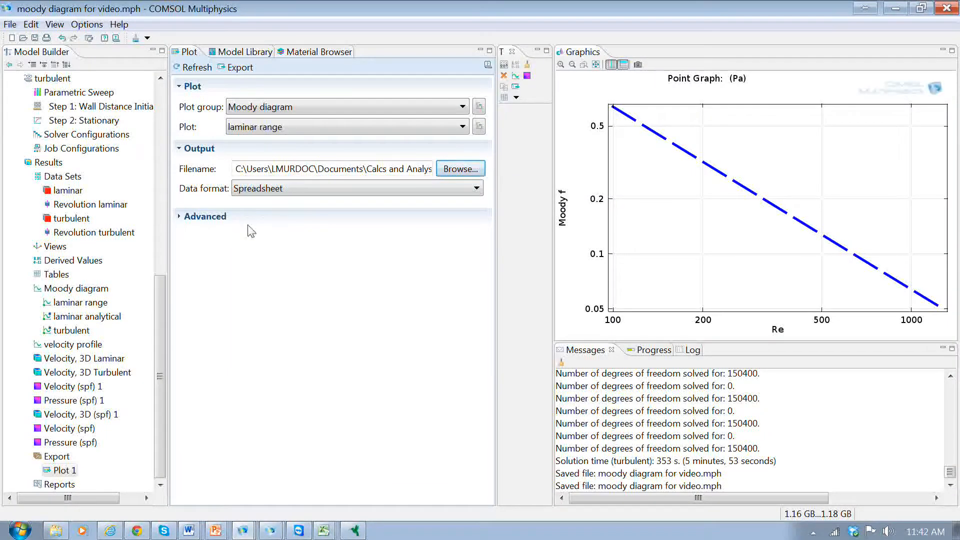
click(233, 71)
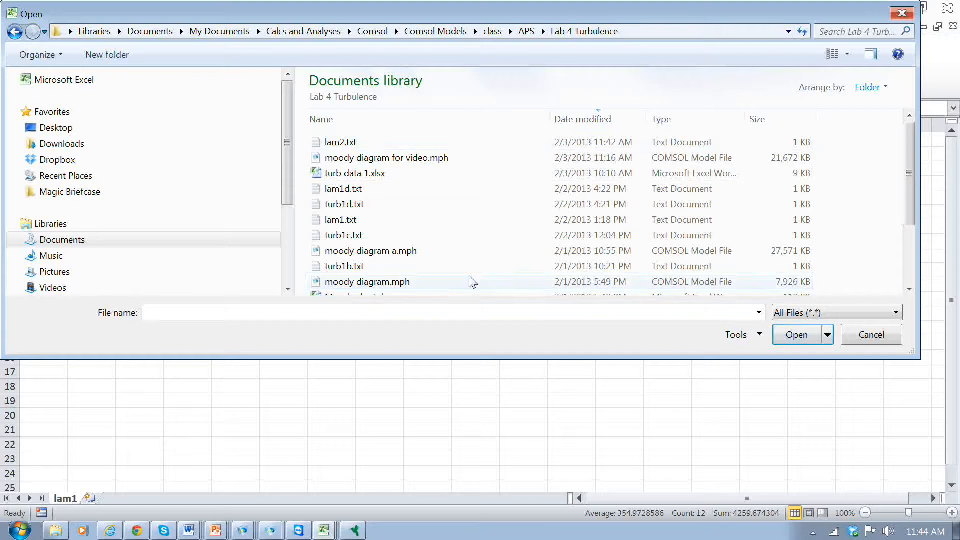
Step: Open lam2.txt in Excel, importing it as delimited text with tab and space delimiters and General column format
click(345, 143)
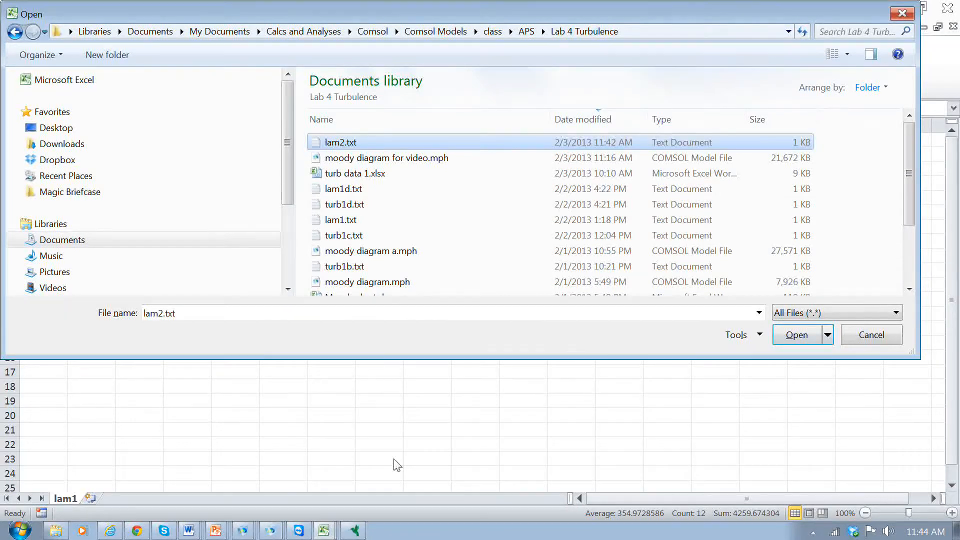
click(797, 336)
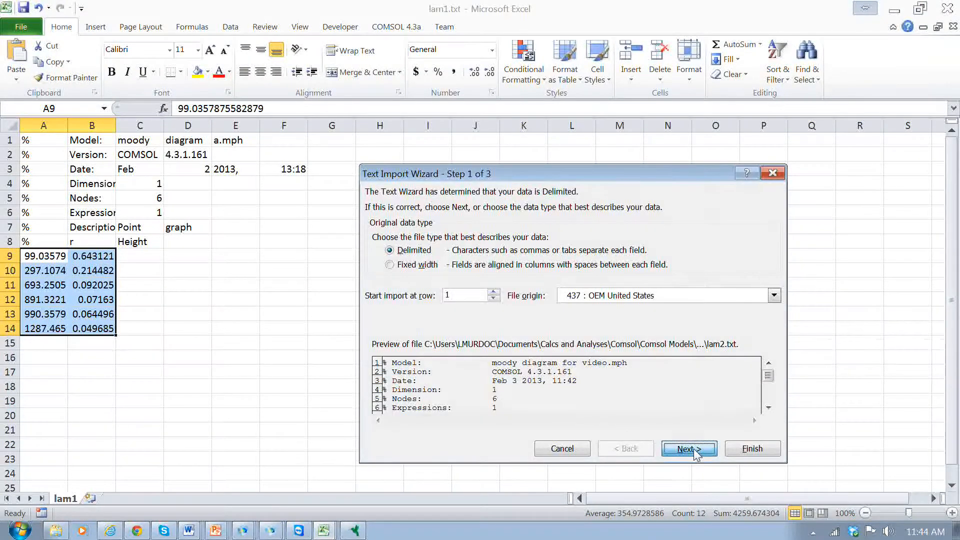
click(689, 449)
click(376, 278)
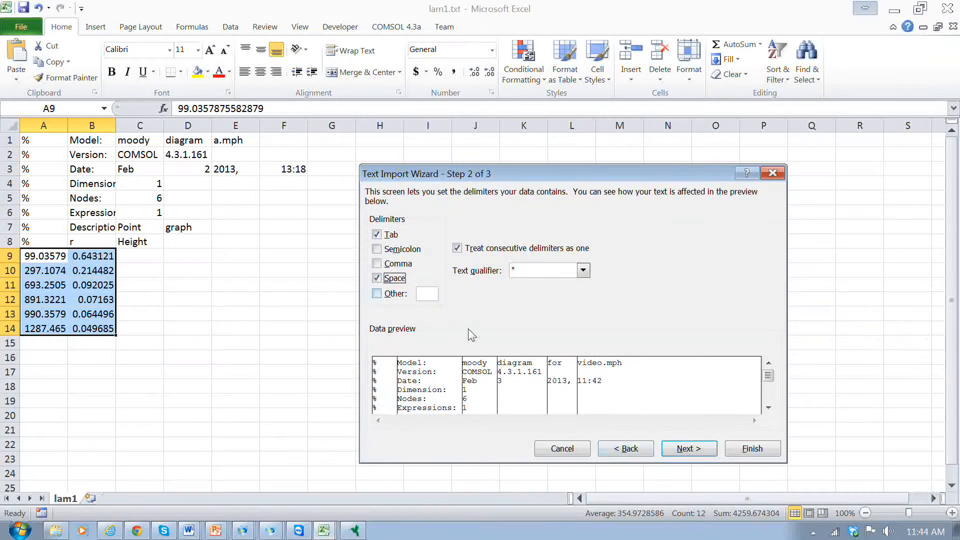
click(689, 450)
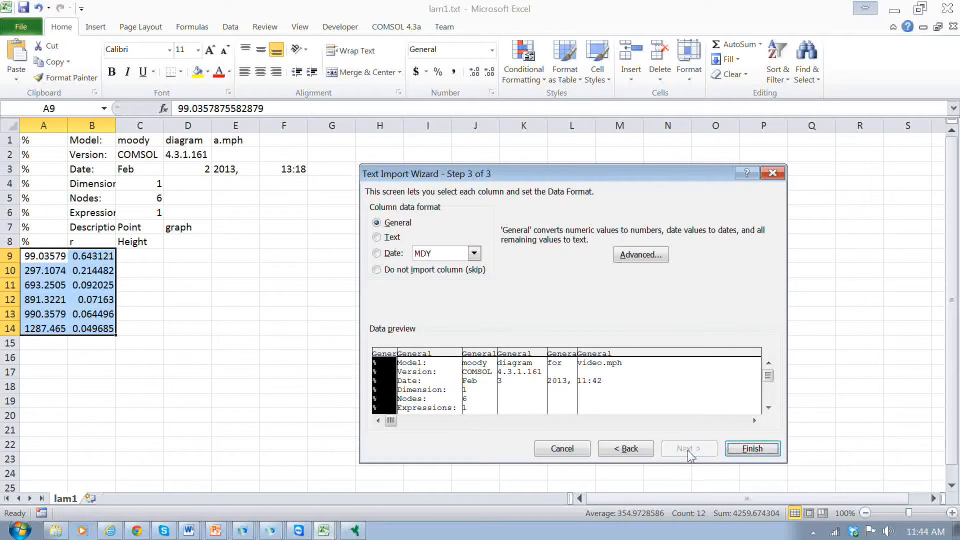
click(755, 449)
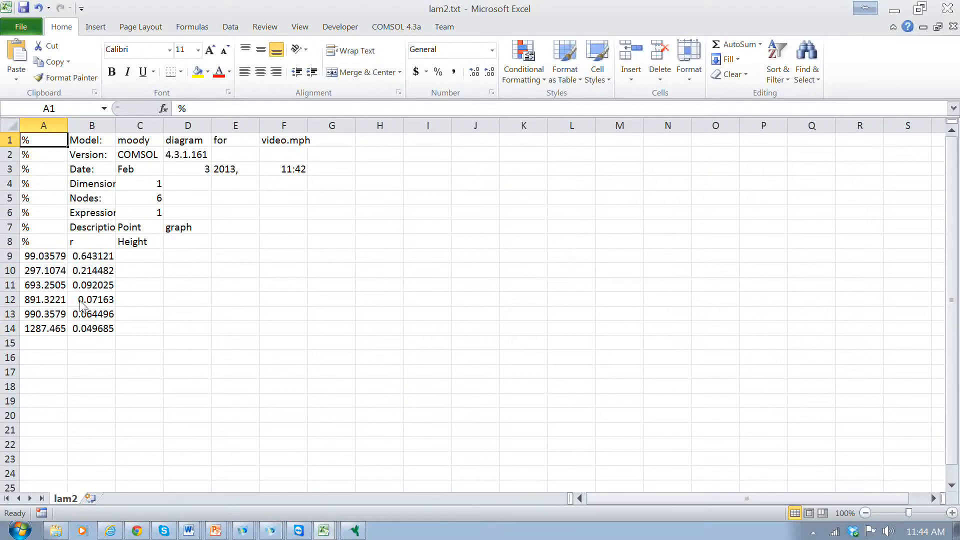
Step: Select the laminar data in A9:B14 and switch to the Moody chart v2.xlsx workbook
drag(31, 258, 79, 331)
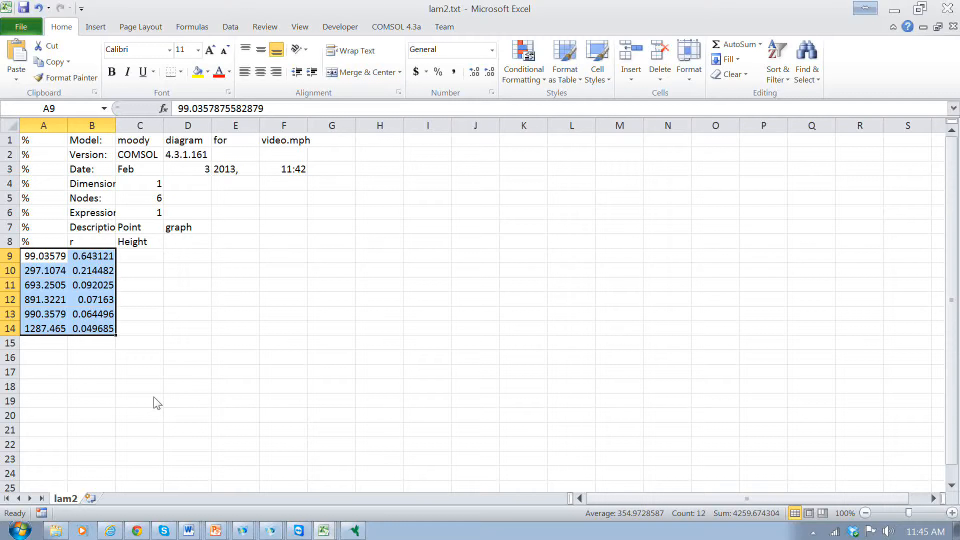
click(328, 532)
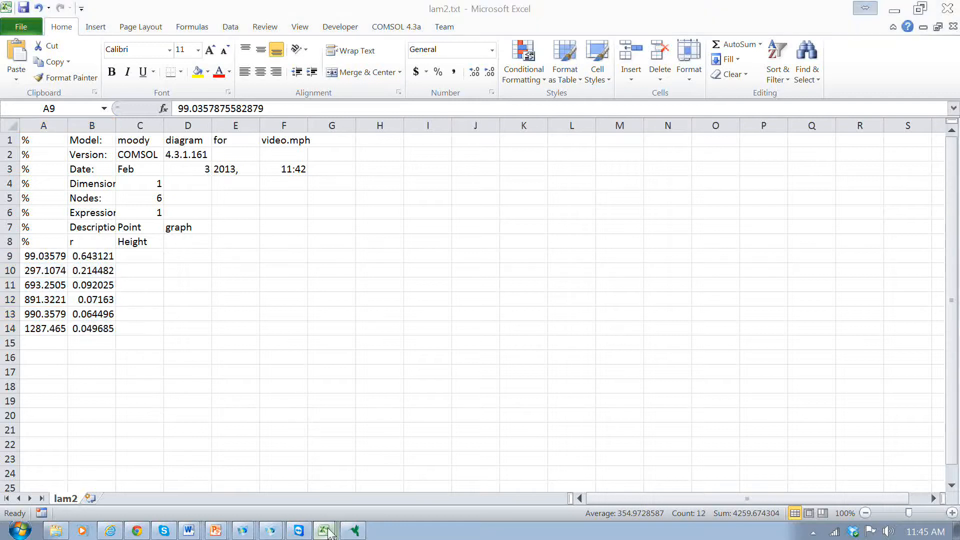
click(313, 405)
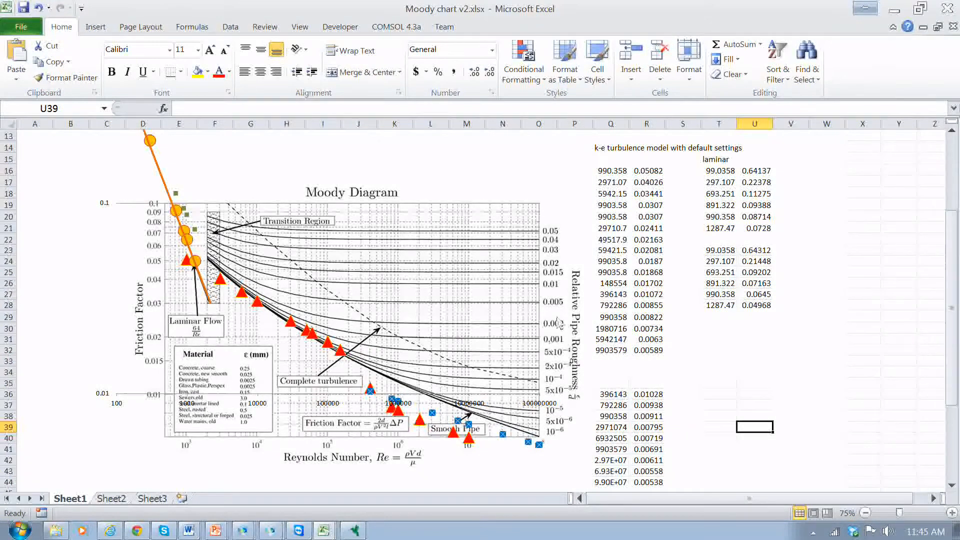
Step: Select the Moody diagram picture and its overlaid data chart, and shift the chart to the right out of alignment with the picture
click(570, 216)
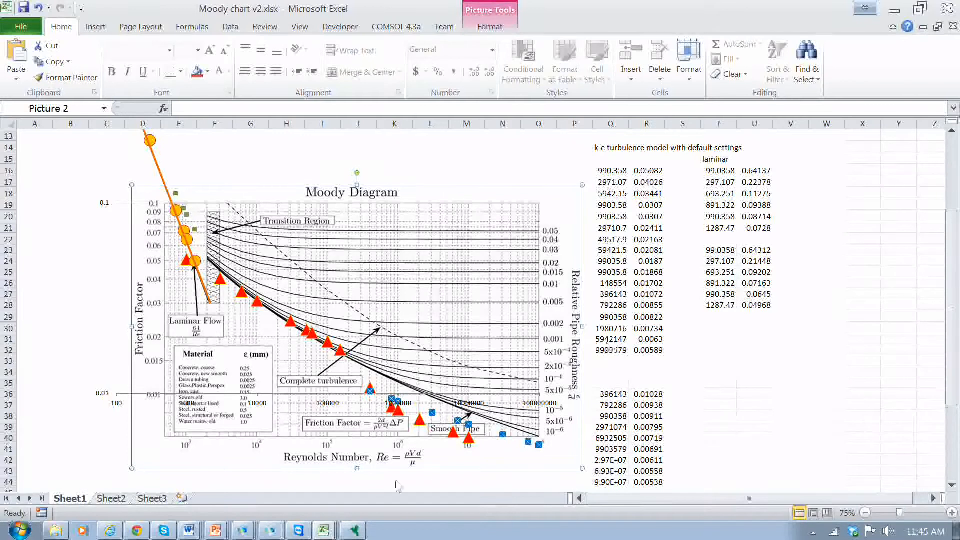
click(110, 438)
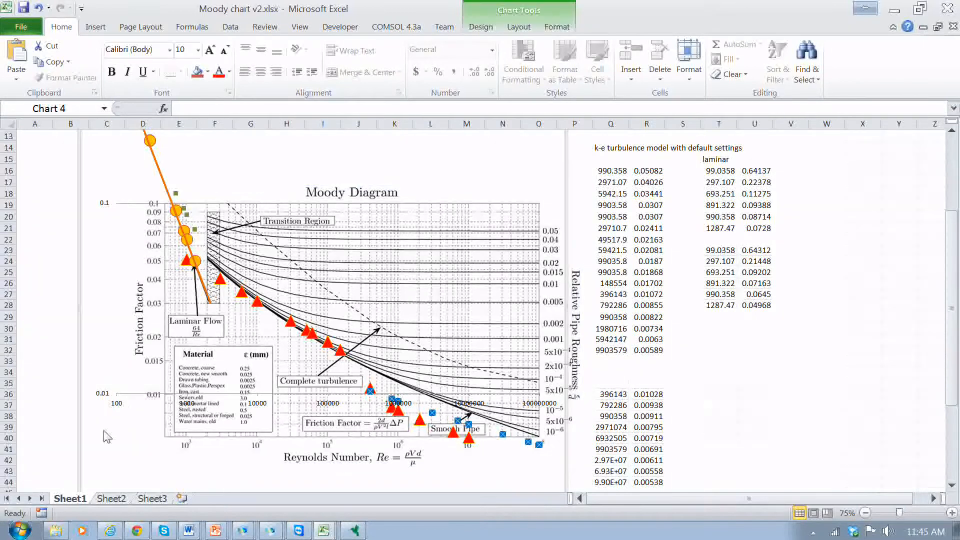
click(124, 401)
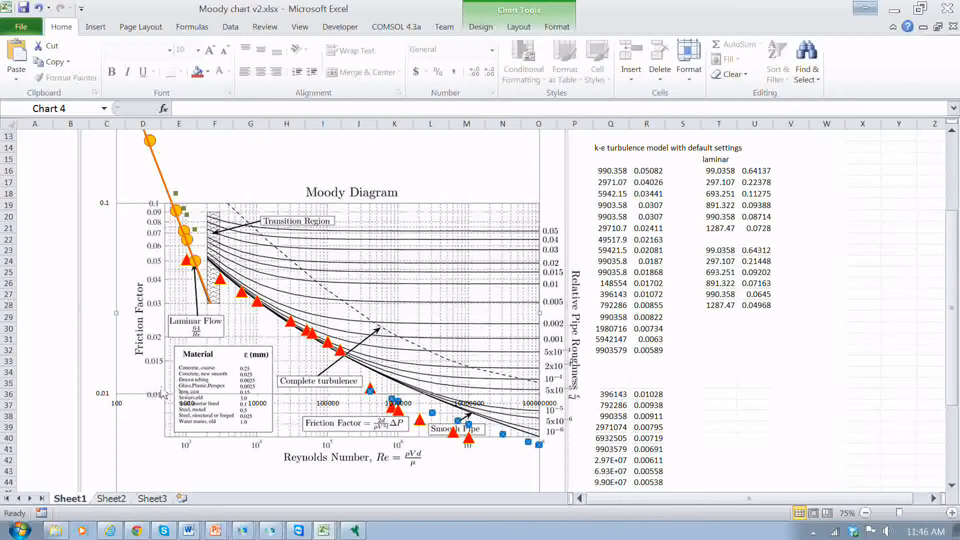
drag(141, 394, 145, 391)
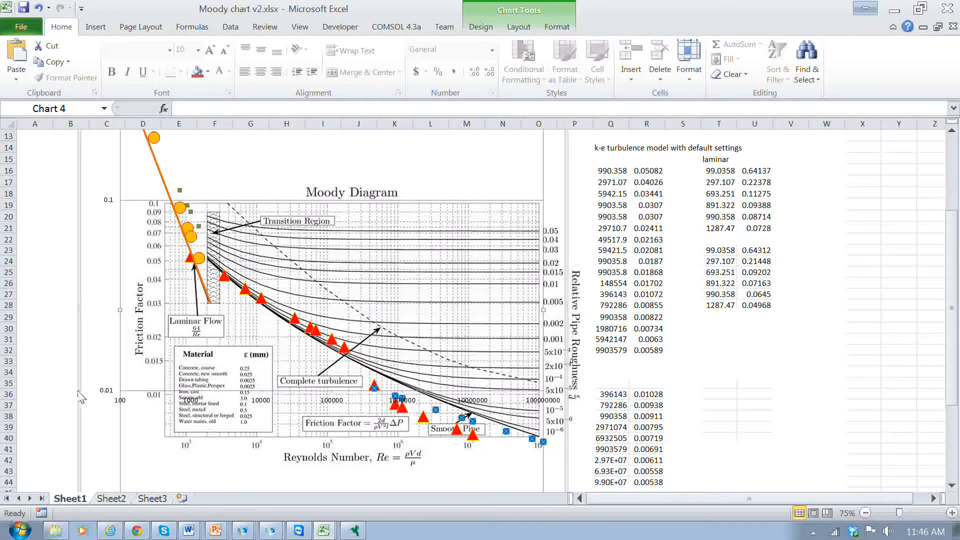
click(82, 394)
drag(185, 378, 290, 361)
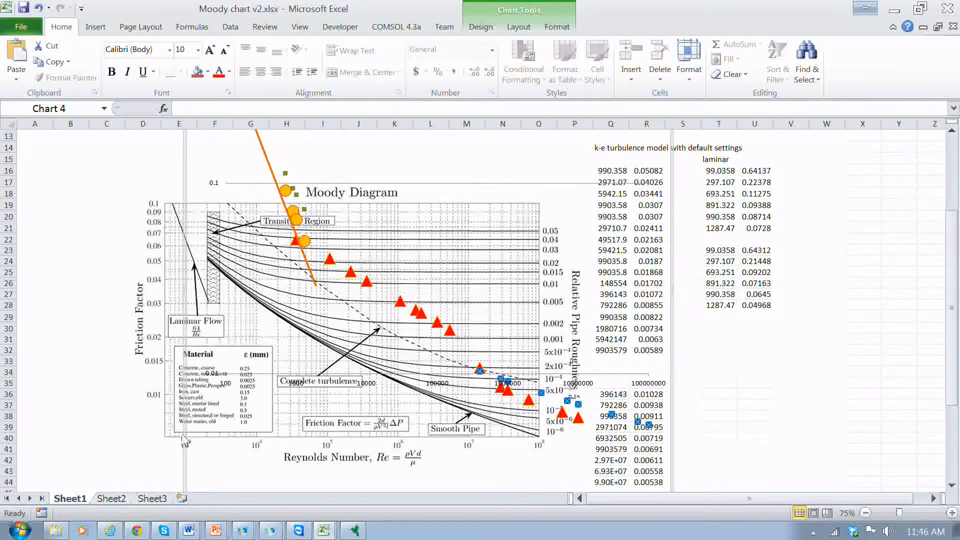
Step: Move the data chart back over the Moody diagram picture, aligning its 0.1 and 0.01 friction factor lines and its Reynolds number axis
drag(185, 442, 98, 461)
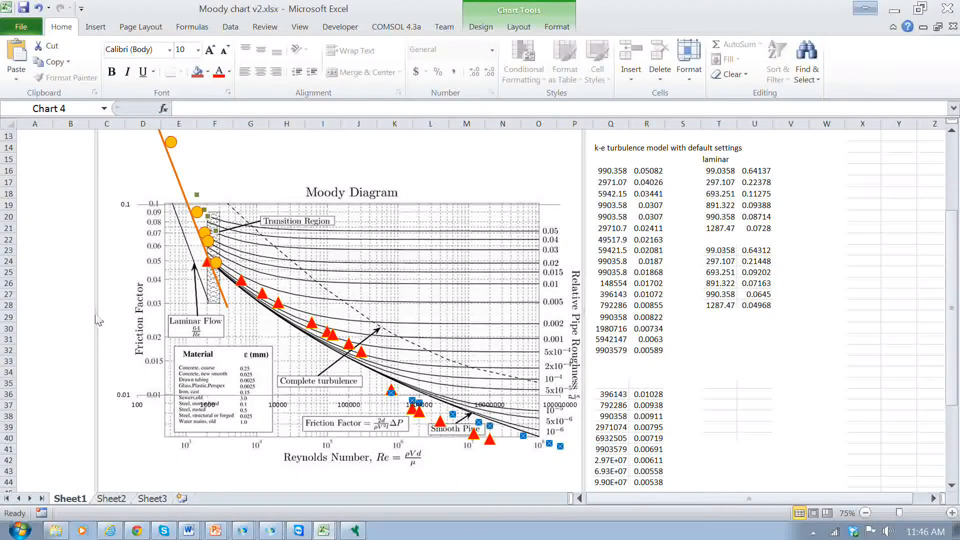
drag(95, 319, 95, 317)
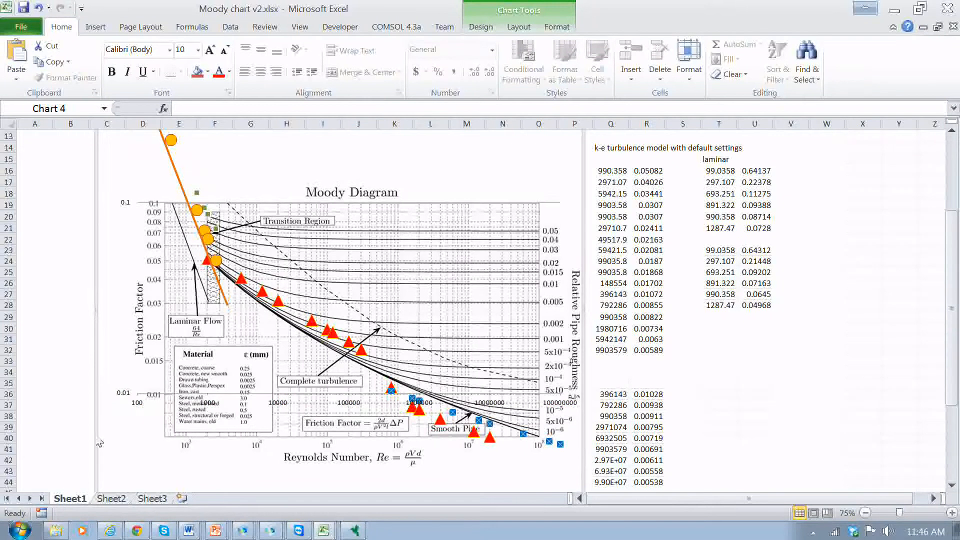
drag(100, 440, 86, 440)
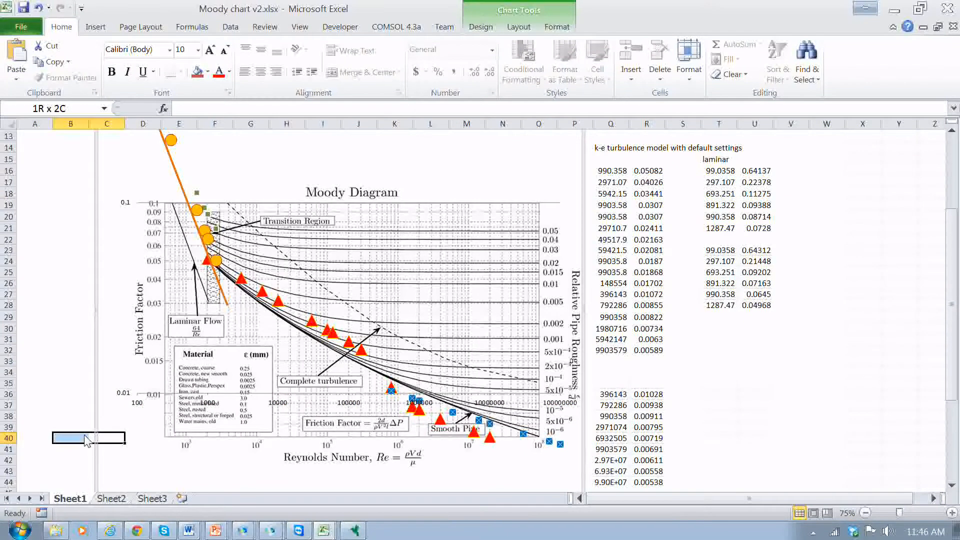
drag(86, 441, 84, 440)
click(109, 431)
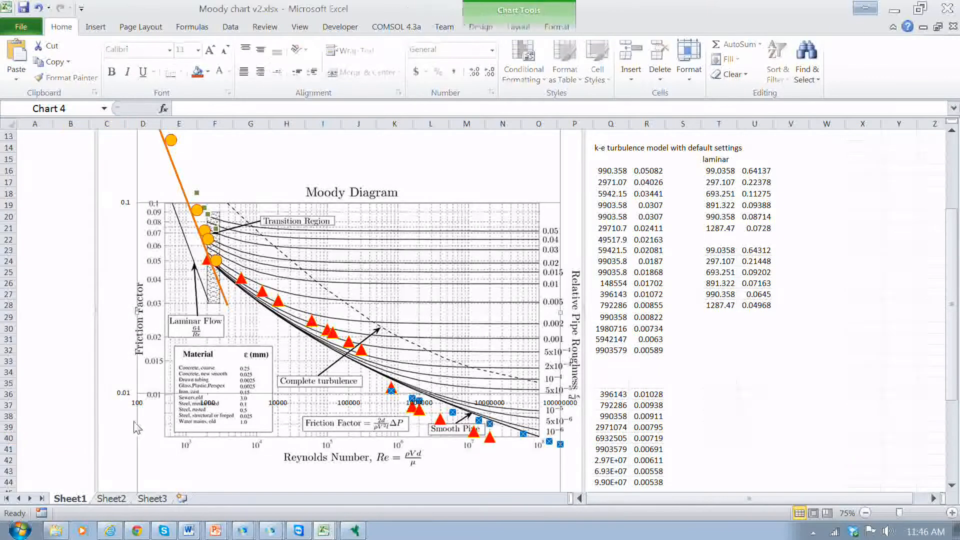
drag(77, 419, 77, 425)
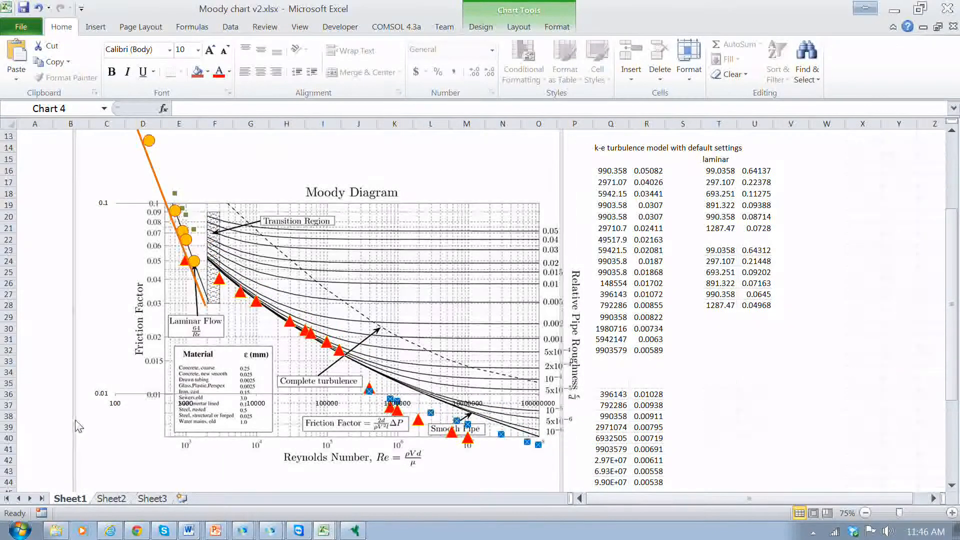